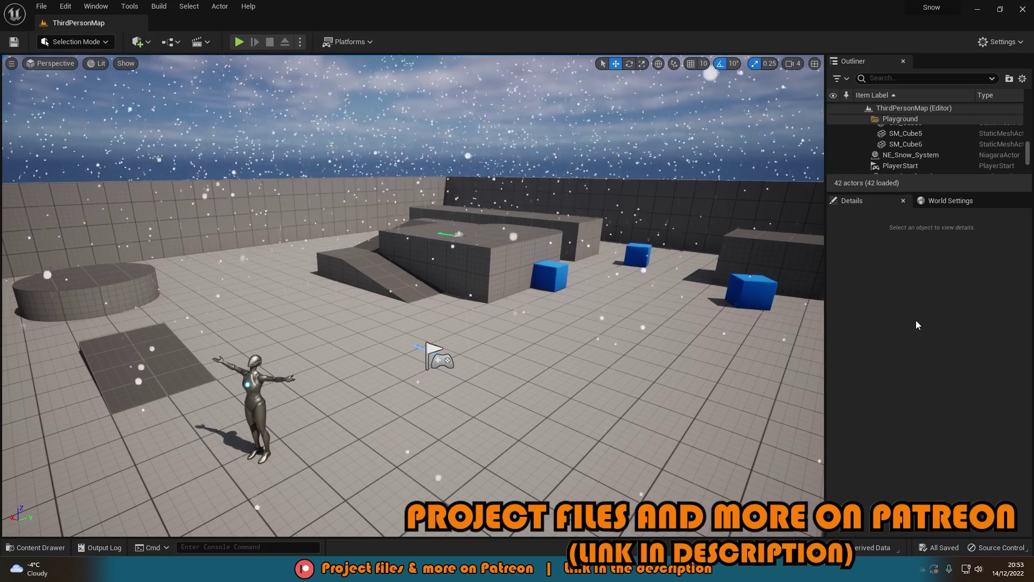
Play-test ThirdPersonMap, walking the character around the level to inspect the footprints it leaves, and end the play session.
click(239, 41)
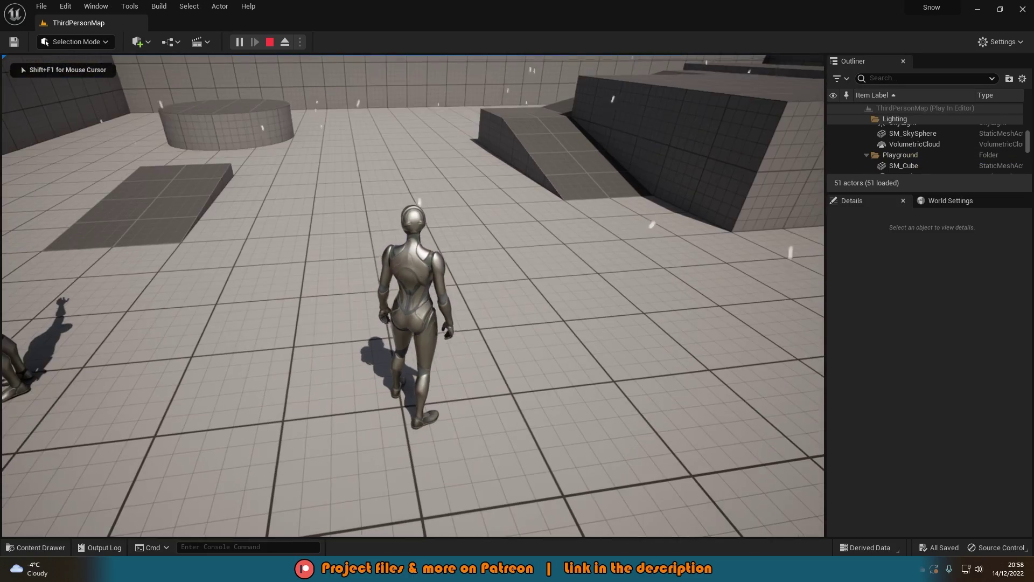
key(w)
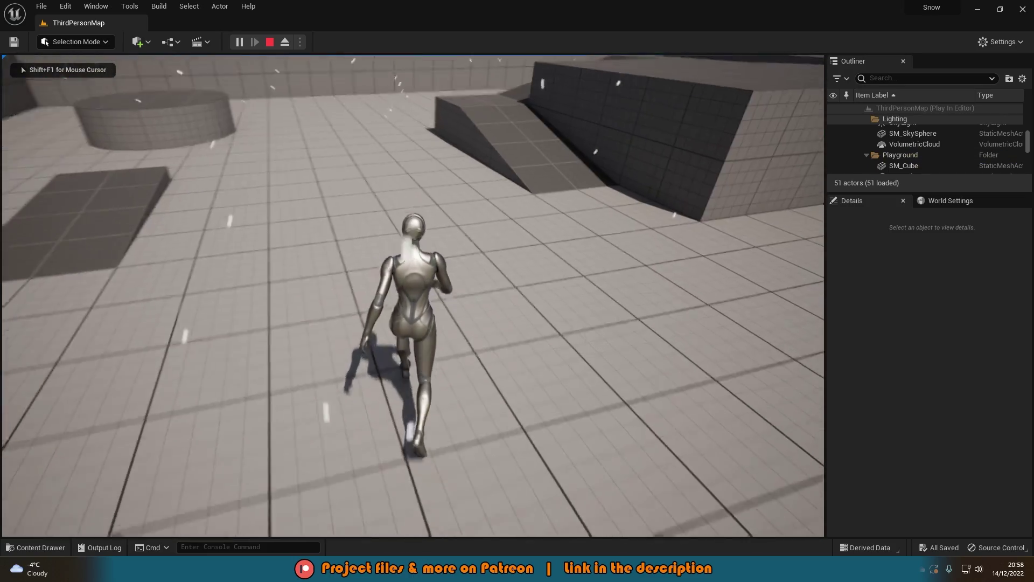
key(w)
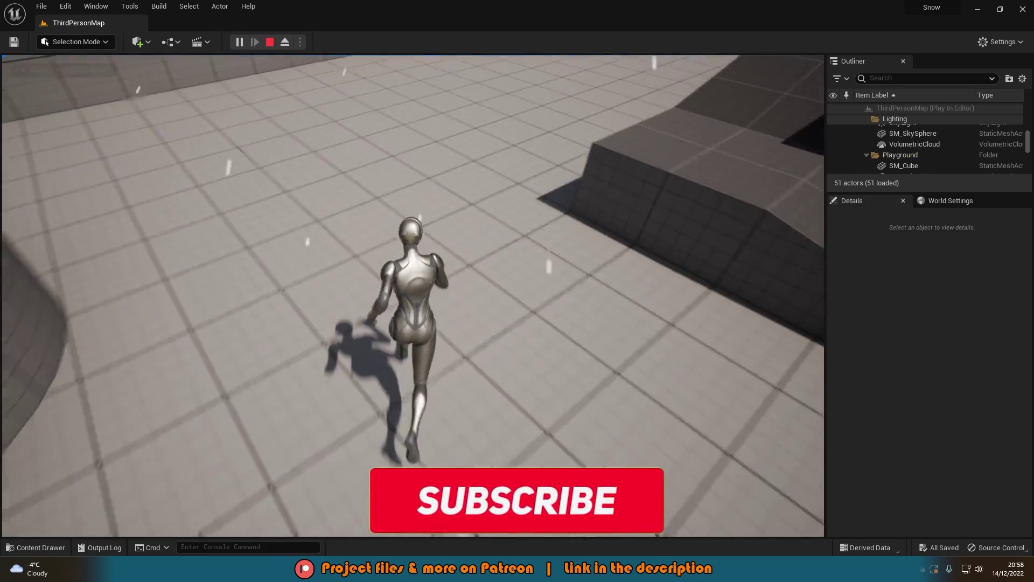
key(w)
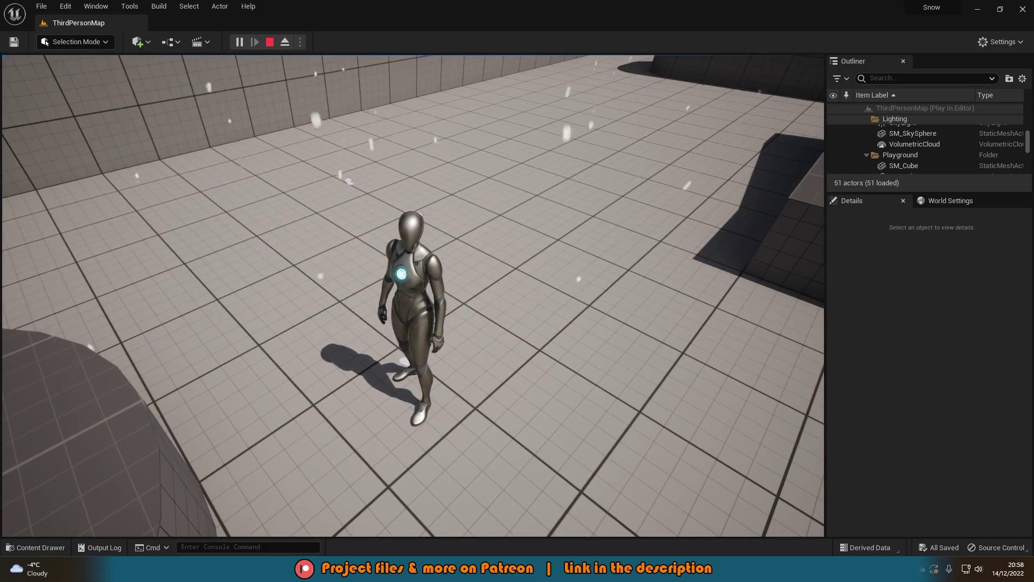
key(w)
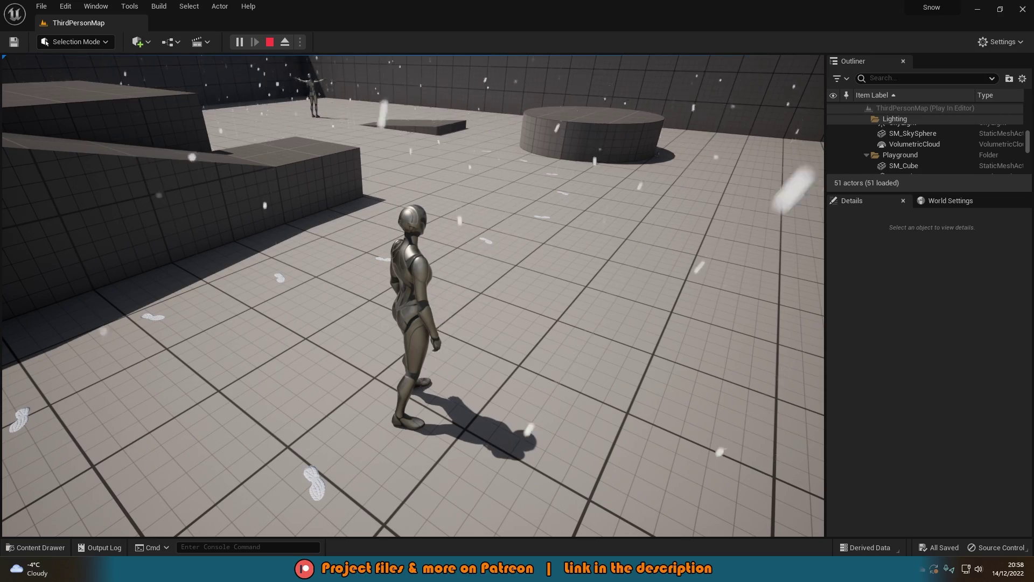
key(w)
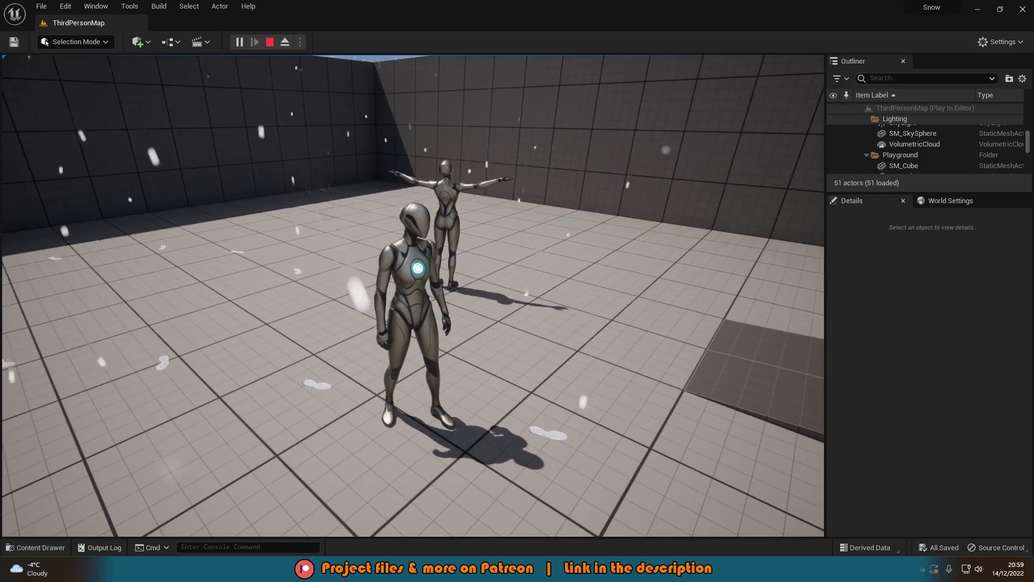
key(Escape)
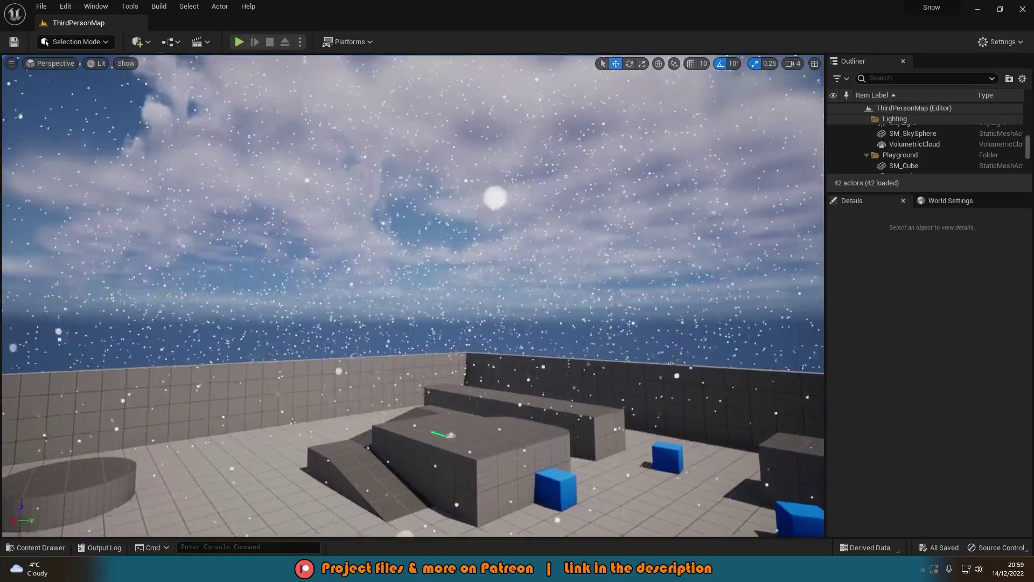
right_drag(413, 296, 288, 305)
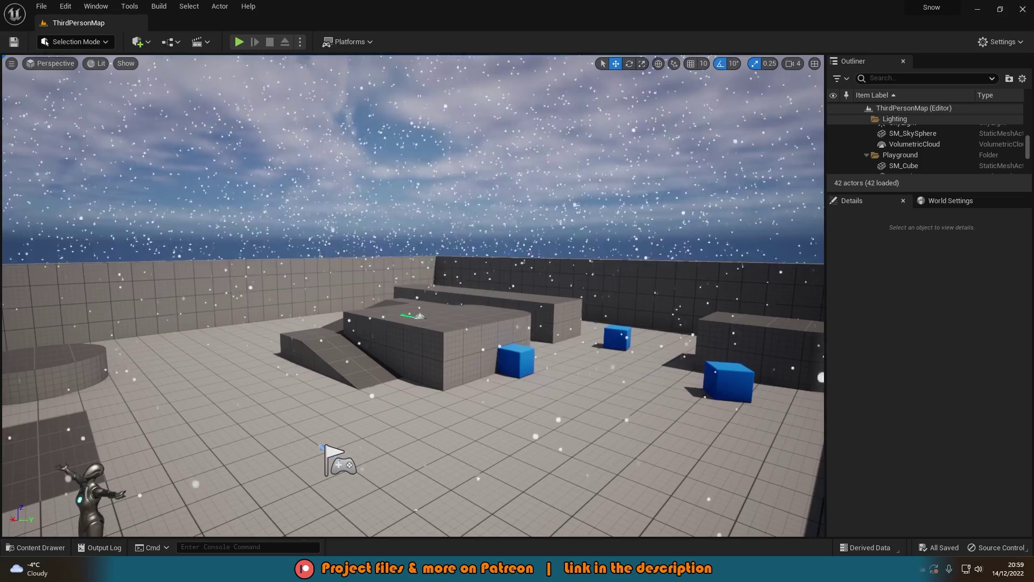
right_drag(507, 146, 464, 217)
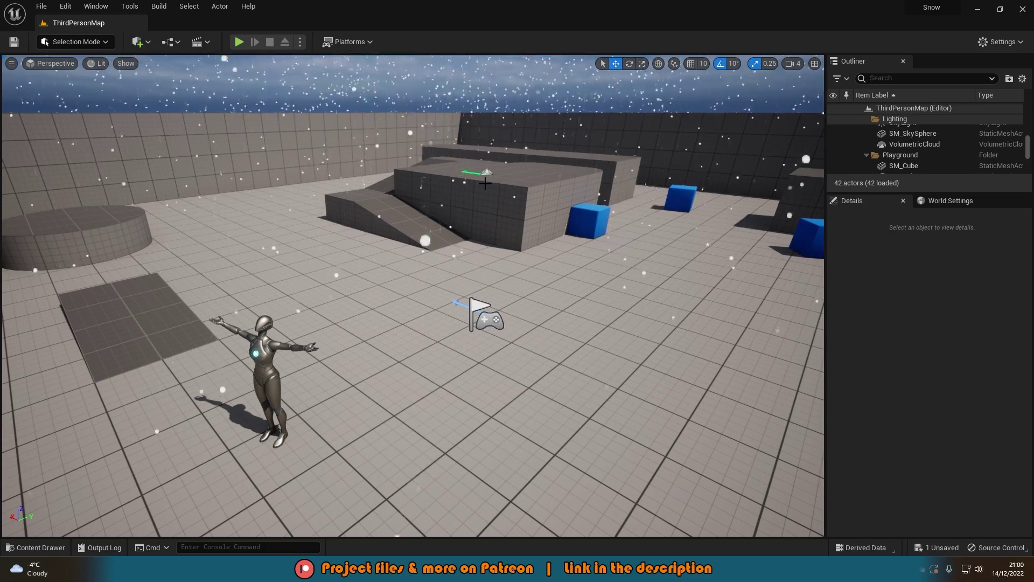
right_drag(485, 184, 484, 202)
Open the imported Footprint_R texture from the Content folder and enable its Chroma Key Texture option.
key(ctrl+space)
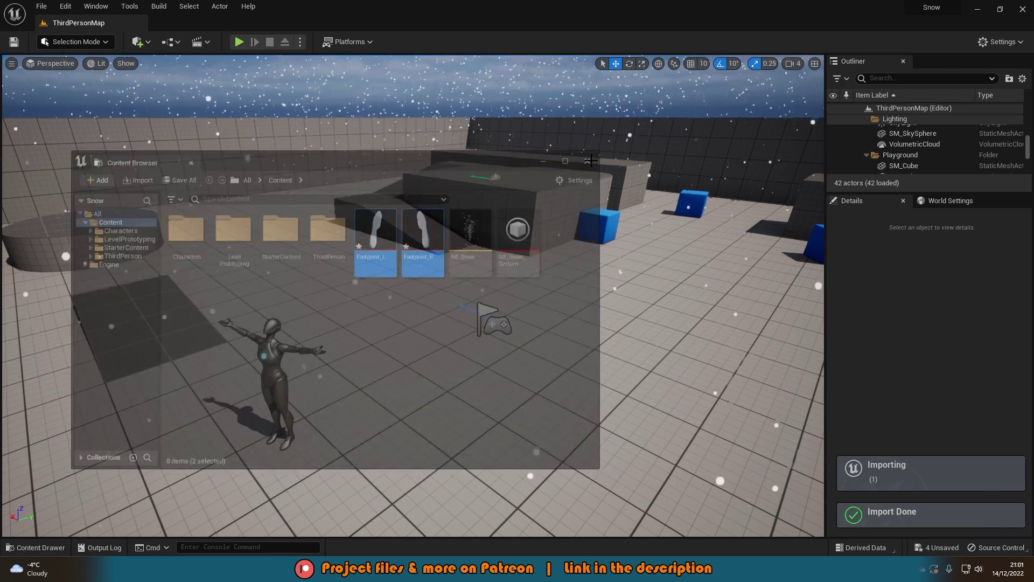
key(ctrl+space)
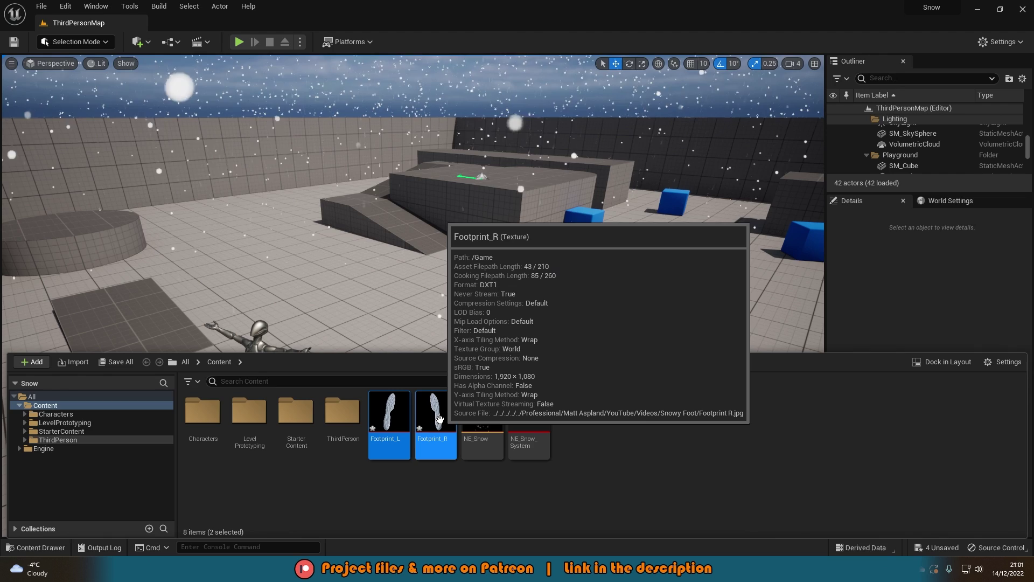
double_click(440, 419)
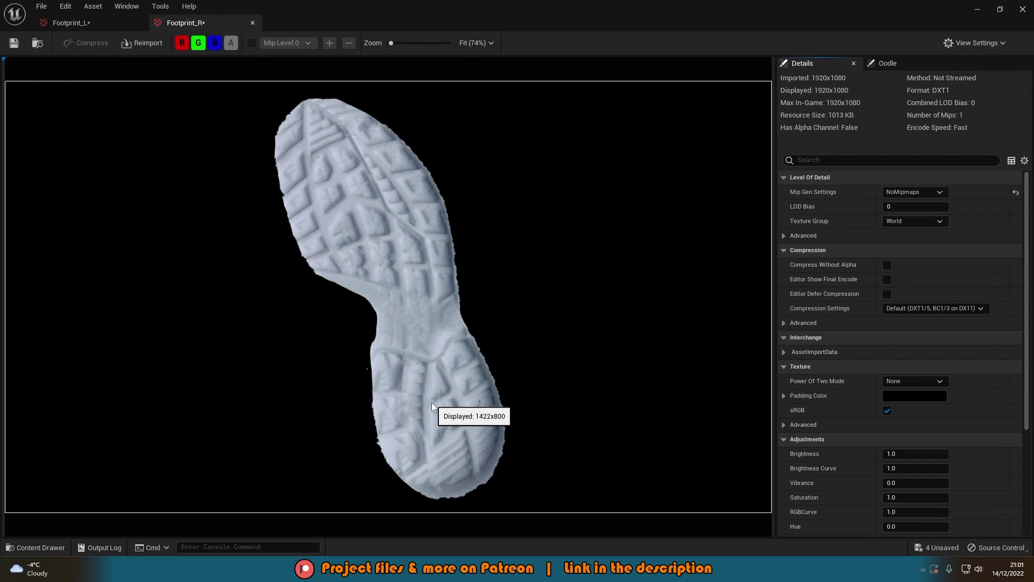
scroll(854, 457, down, 5)
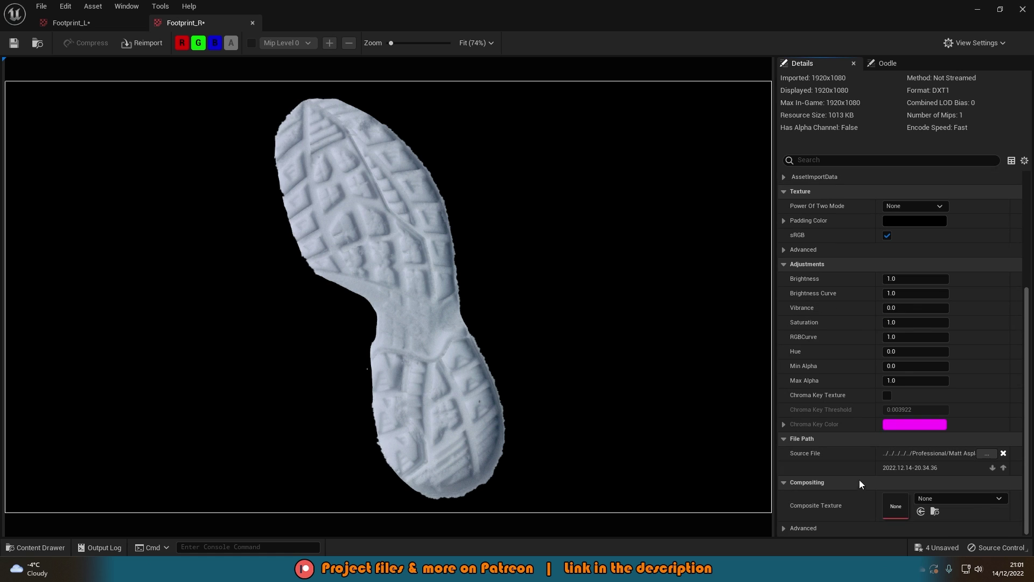
click(887, 396)
Sample the texture's black background as the Chroma Key Color of Footprint_R and save the texture.
click(910, 424)
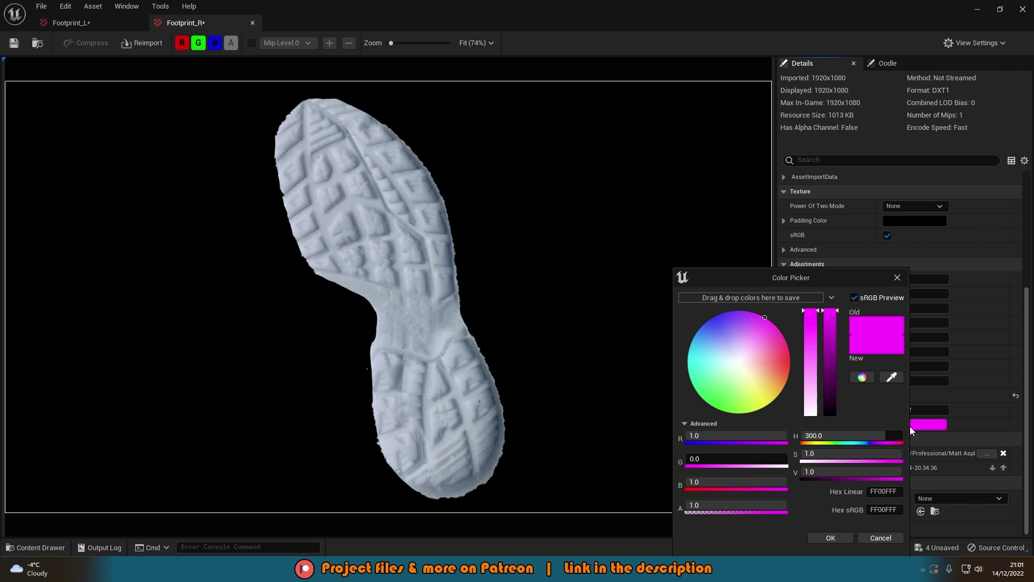
click(892, 377)
click(607, 244)
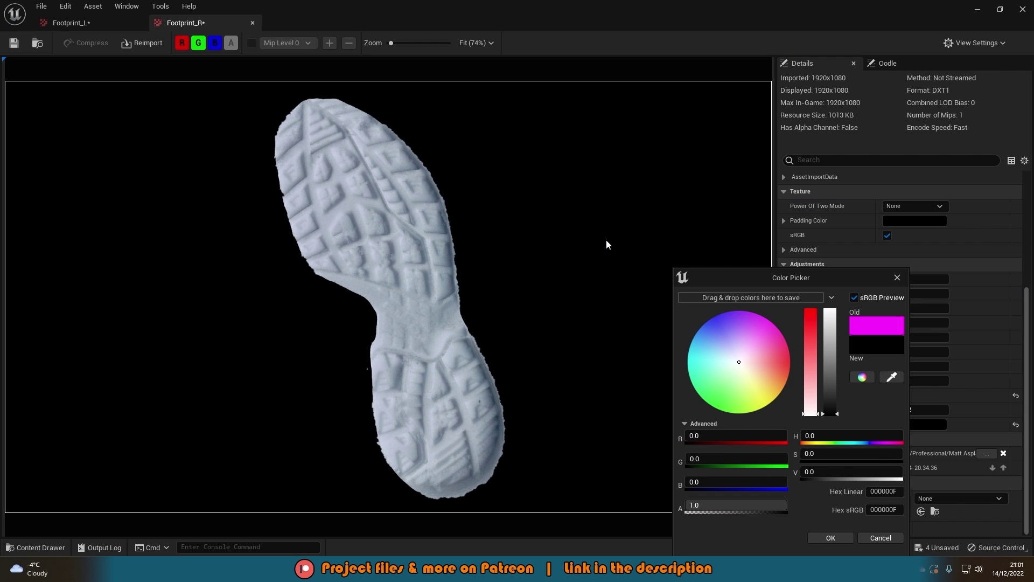
click(832, 538)
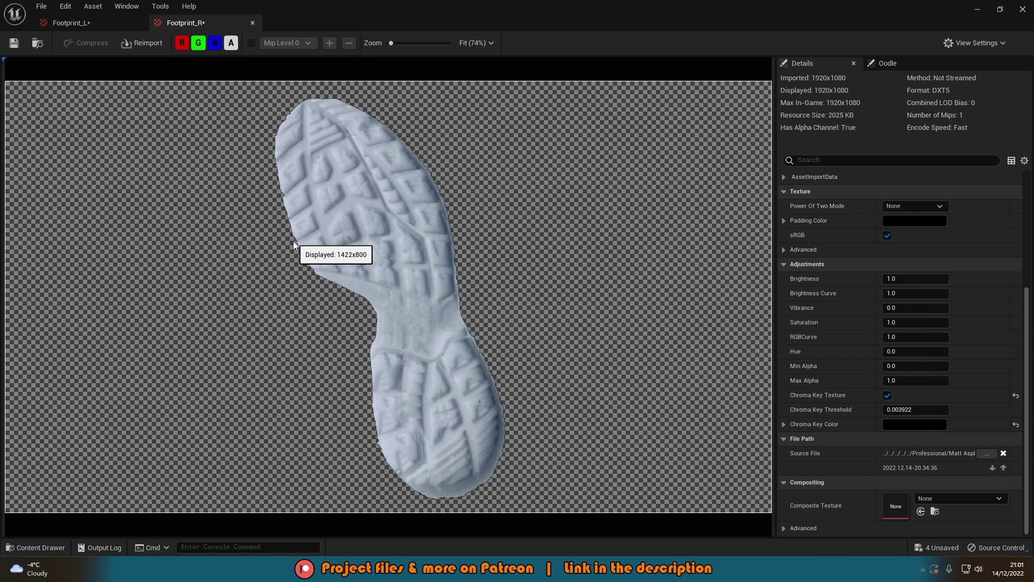
key(ctrl+s)
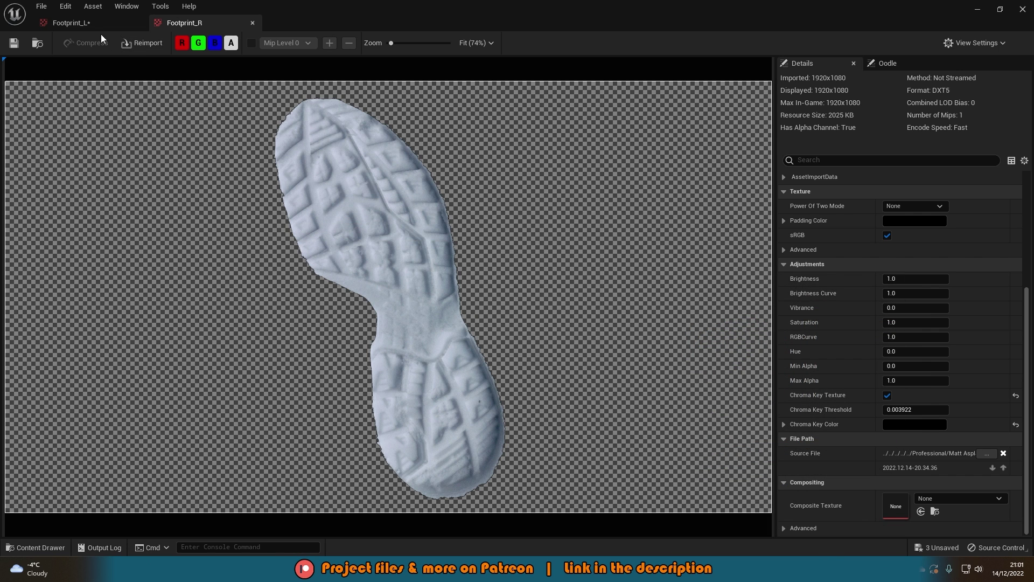
Enable Chroma Key Texture on Footprint_L with the sampled black background as key color, save it, and close the texture editor.
click(86, 24)
scroll(892, 434, down, 8)
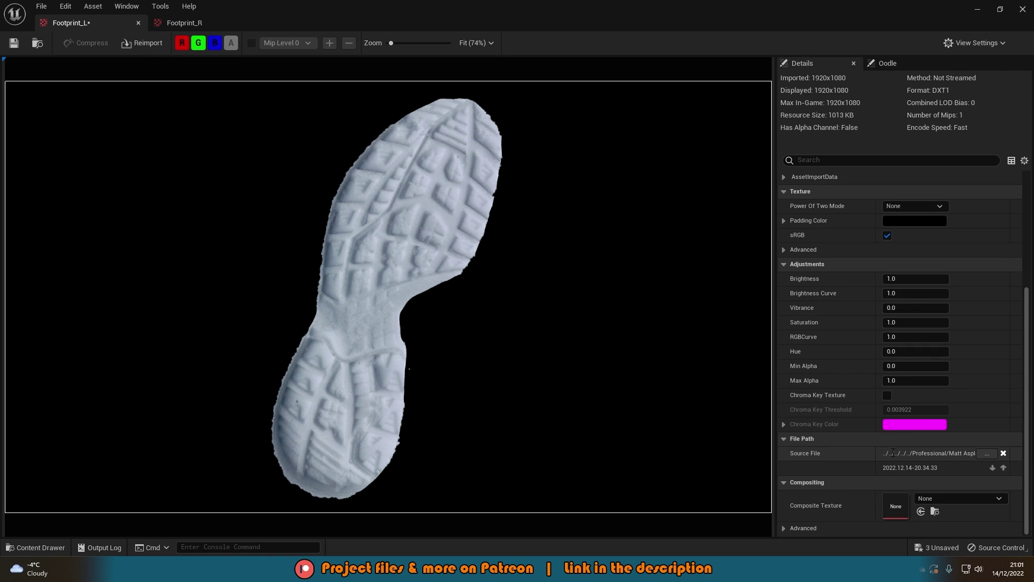
click(886, 395)
click(903, 425)
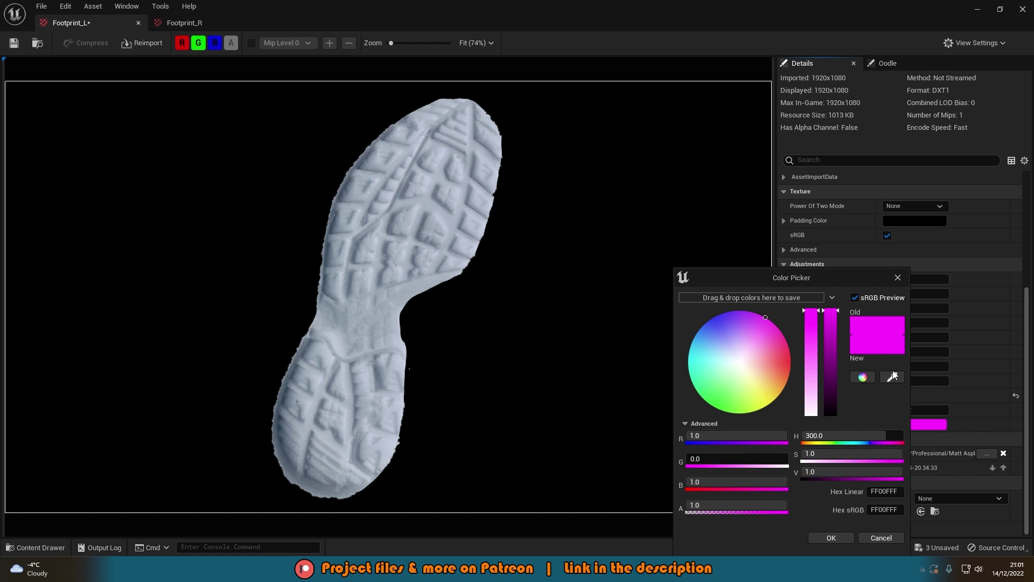
click(618, 308)
click(854, 538)
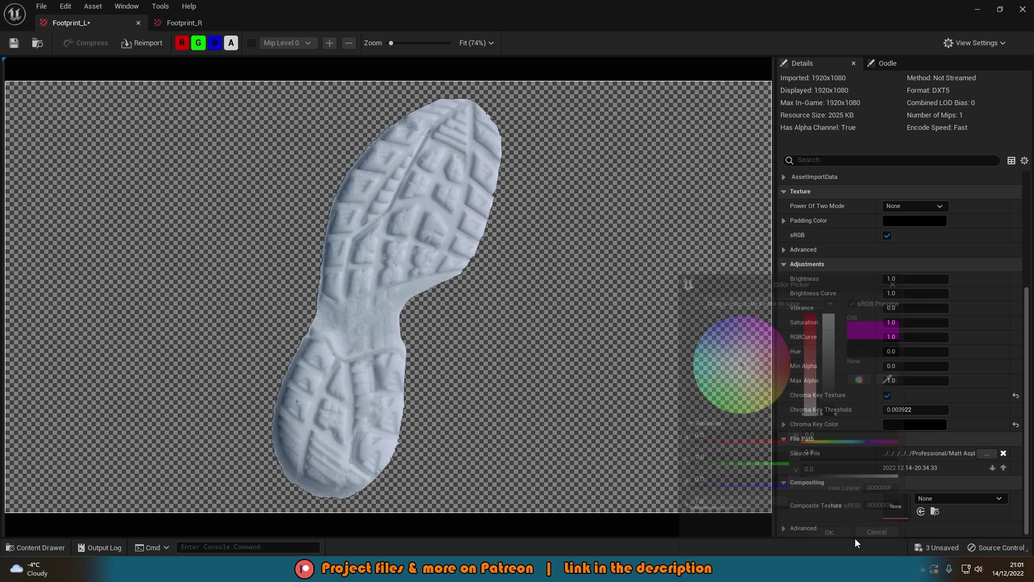
key(ctrl+s)
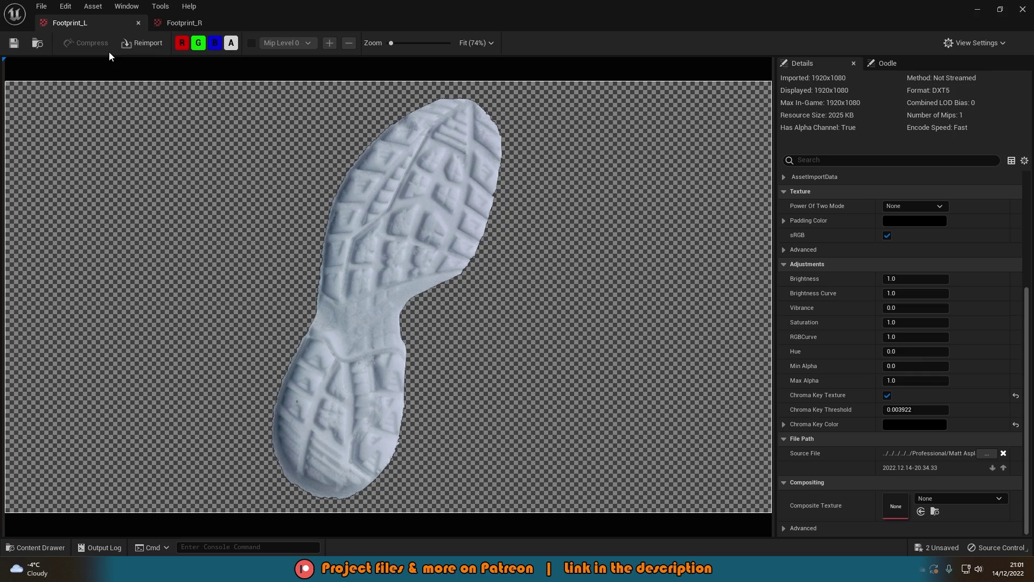
click(1023, 9)
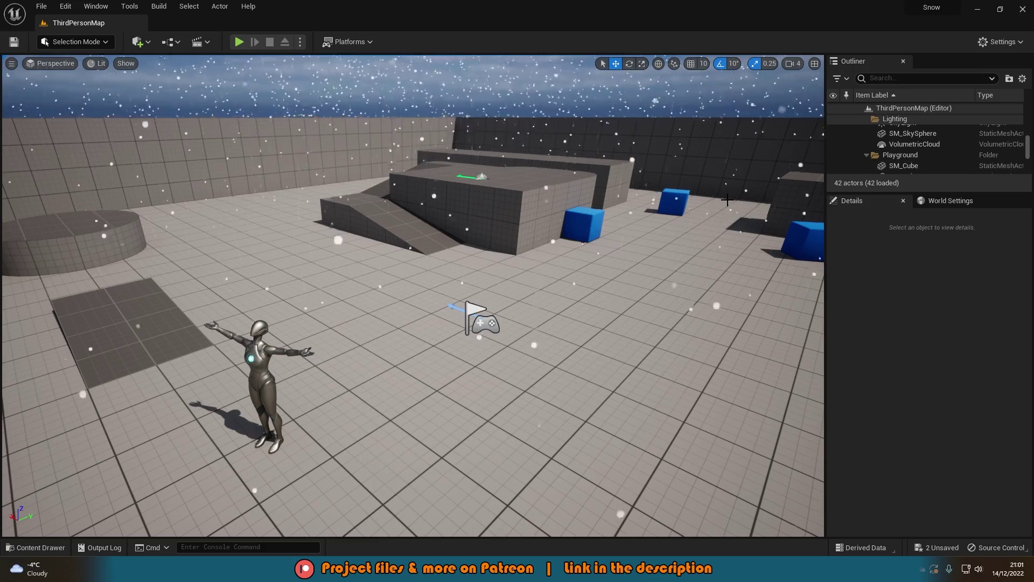
Create a material from the Footprint_L texture in the Content folder.
key(ctrl+space)
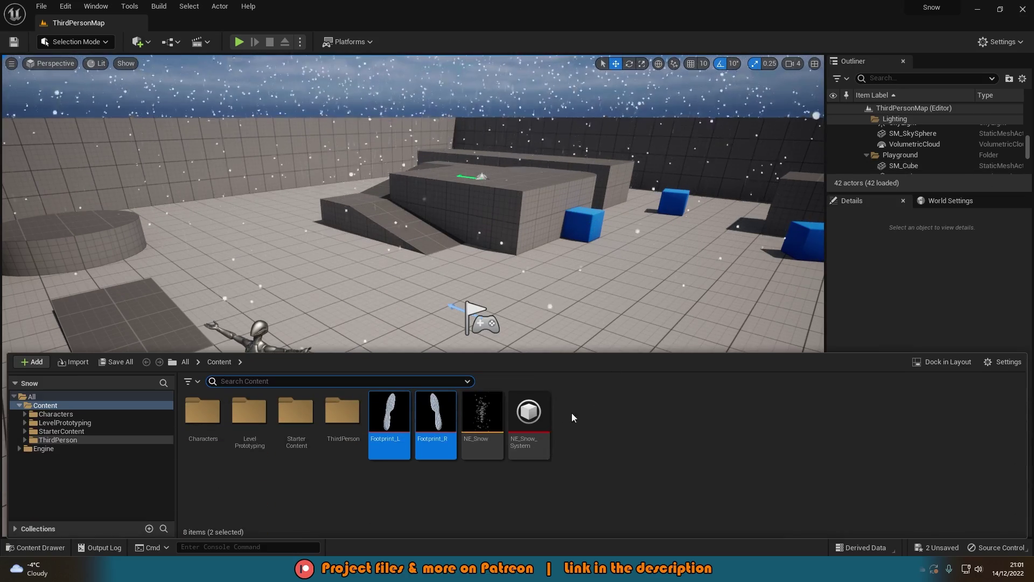
right_click(389, 417)
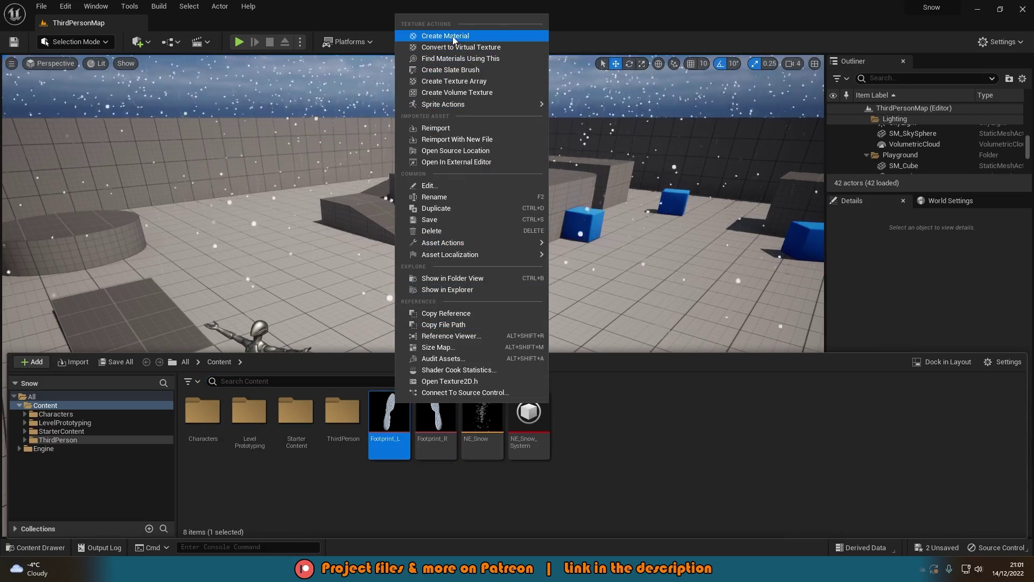
click(452, 37)
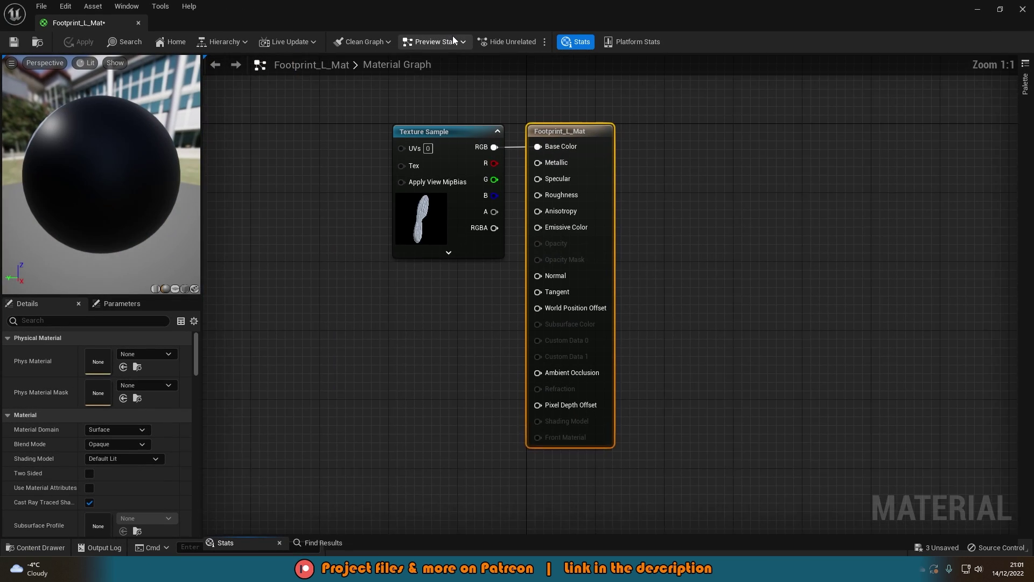
Set the Footprint_L_Mat material's domain to Deferred Decal and its blend mode to Translucent.
click(300, 293)
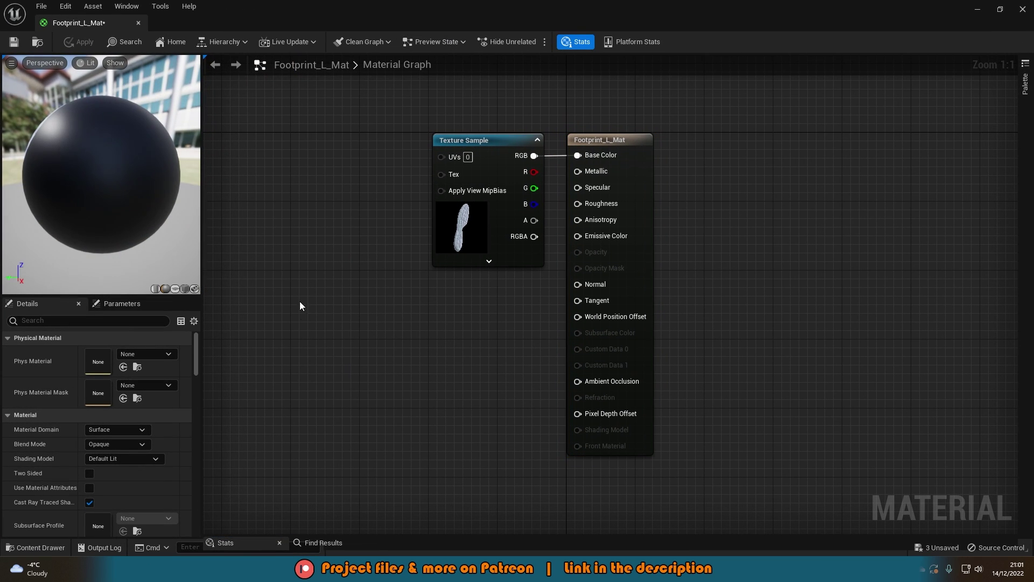
click(115, 439)
click(113, 452)
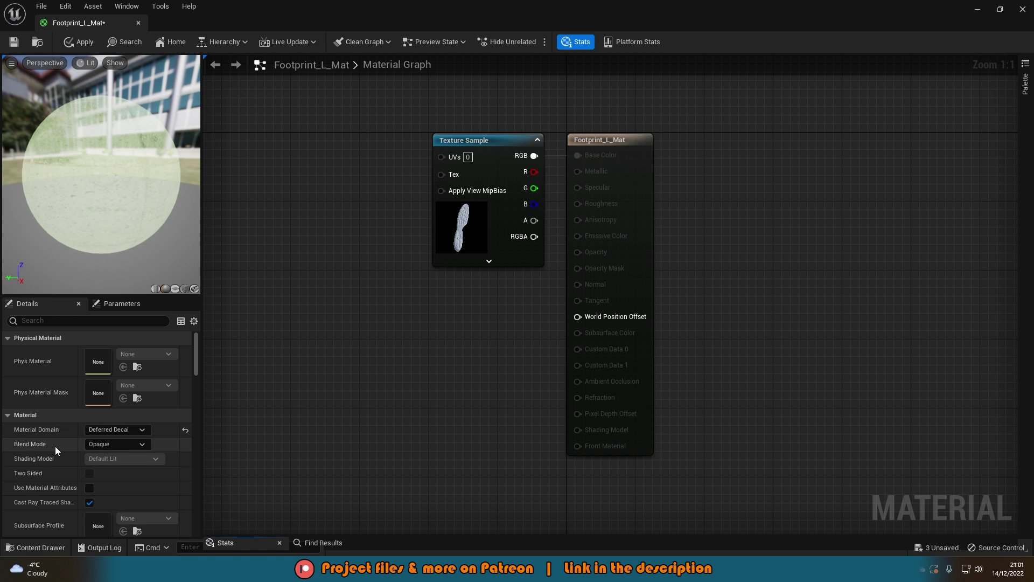
click(131, 445)
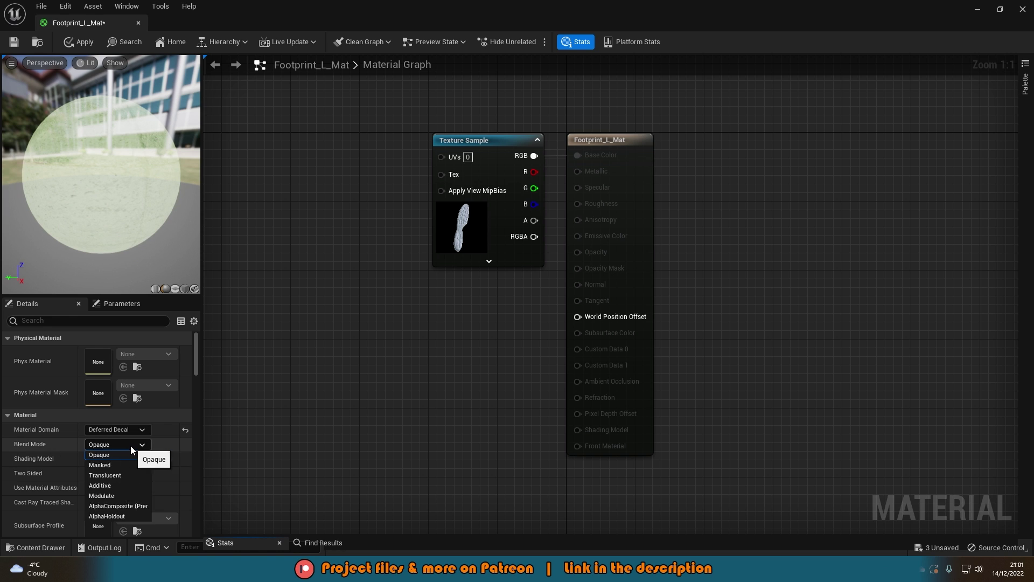
click(114, 476)
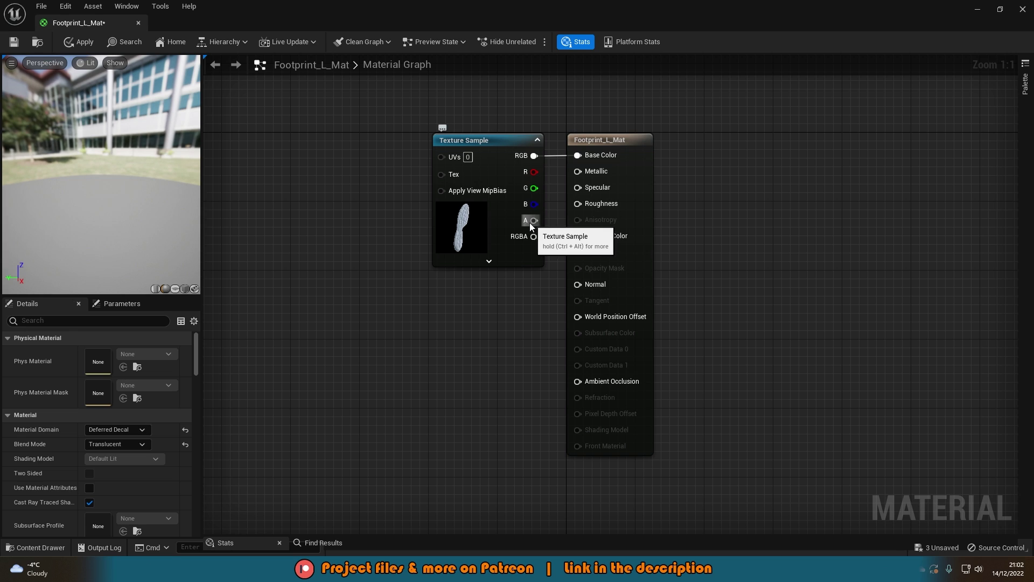
Connect the Texture Sample's alpha output to the material's Opacity input, then apply, save and close Footprint_L_Mat.
drag(534, 220, 592, 252)
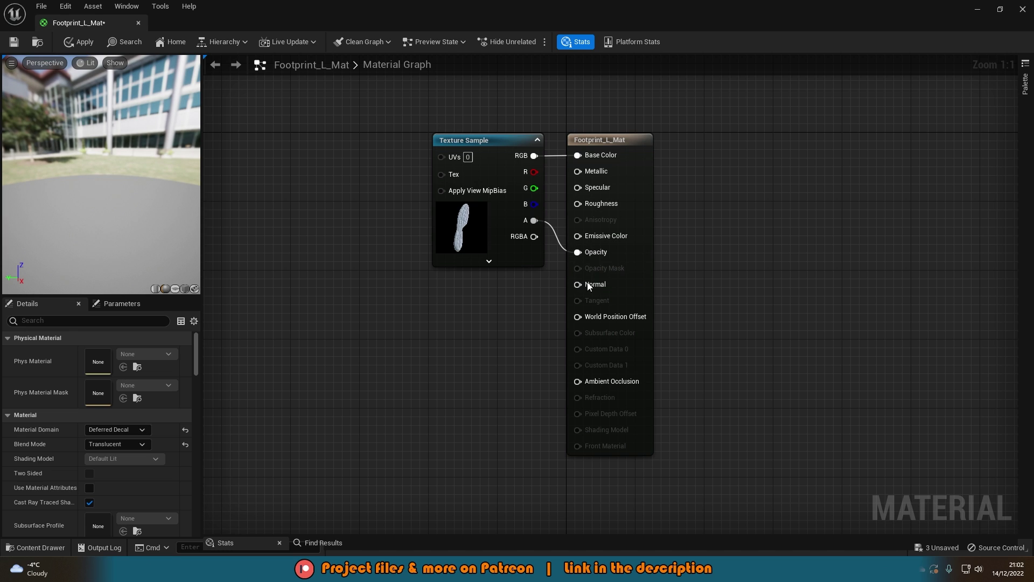
click(82, 44)
drag(103, 129, 98, 165)
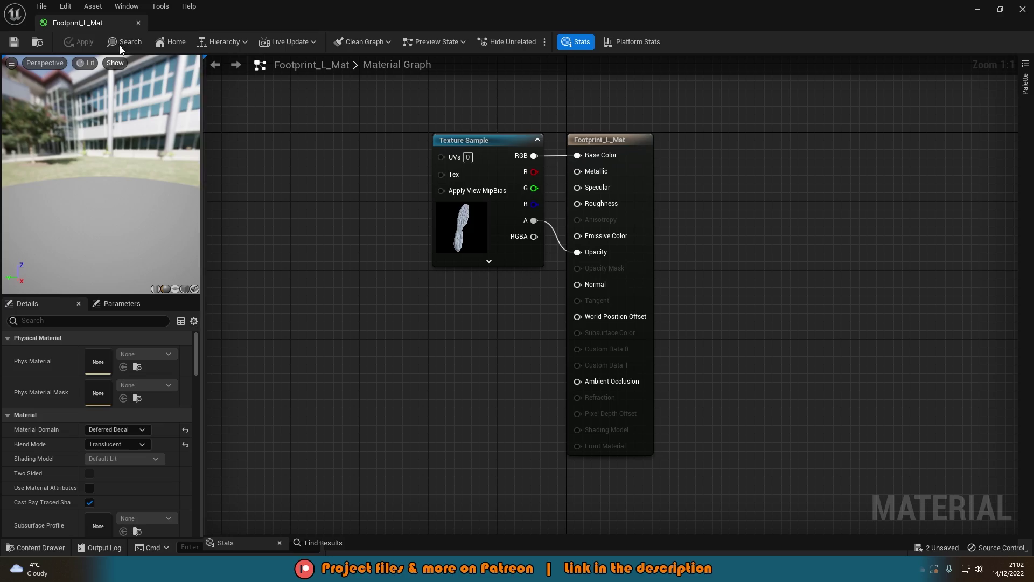
middle_click(109, 24)
Place Footprint_L_Mat as a decal on the level floor to preview it, and delete the placed decal.
key(ctrl+space)
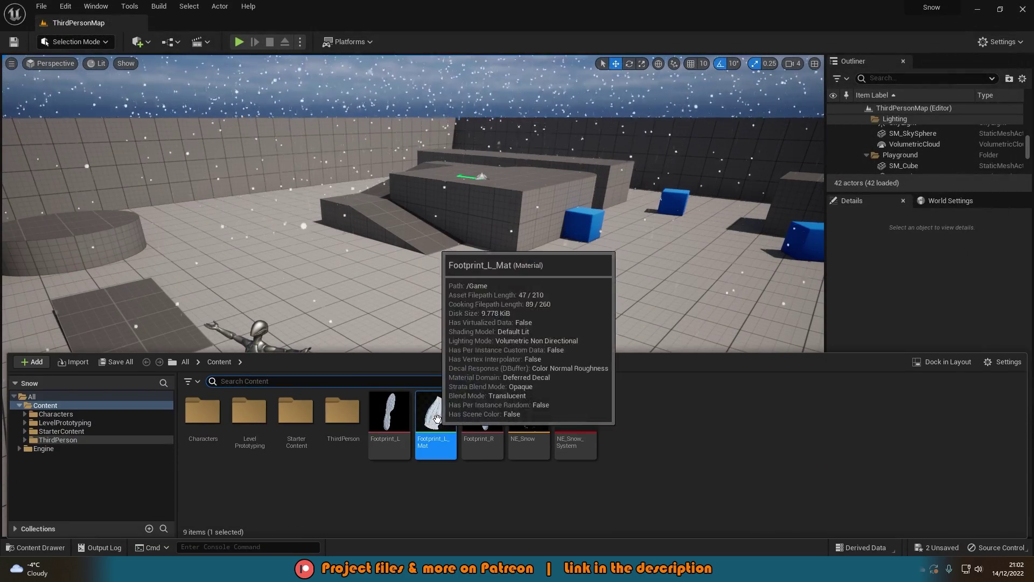
drag(436, 426, 448, 296)
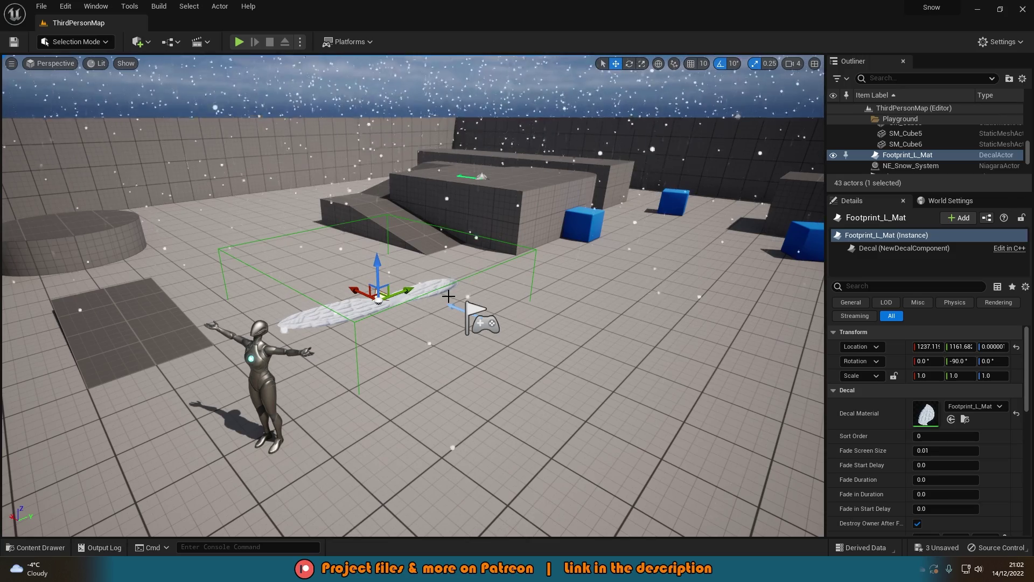
key(Delete)
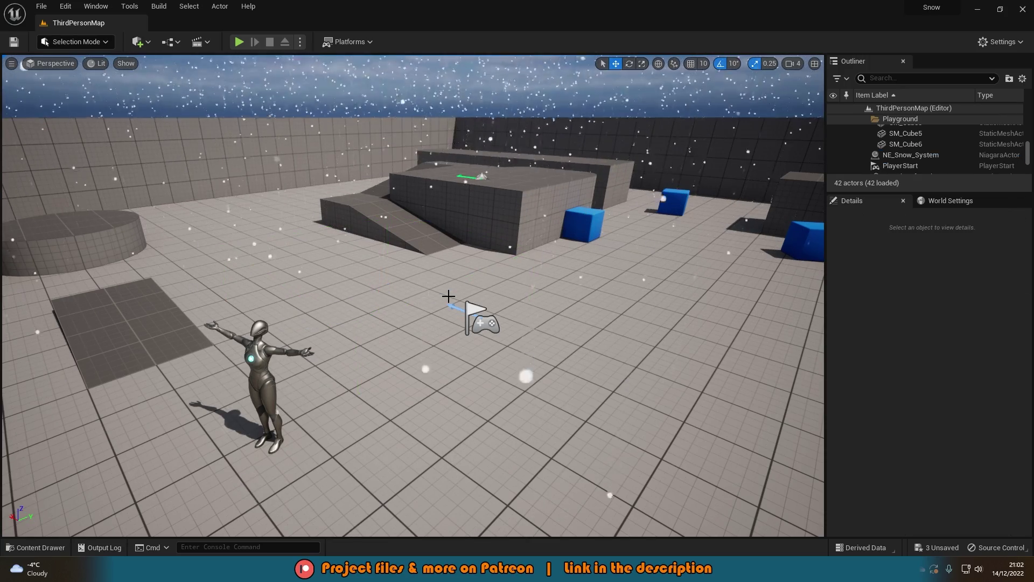
Create a material named Footprint_R_Mat from the Footprint_R texture in the Content folder.
key(ctrl+space)
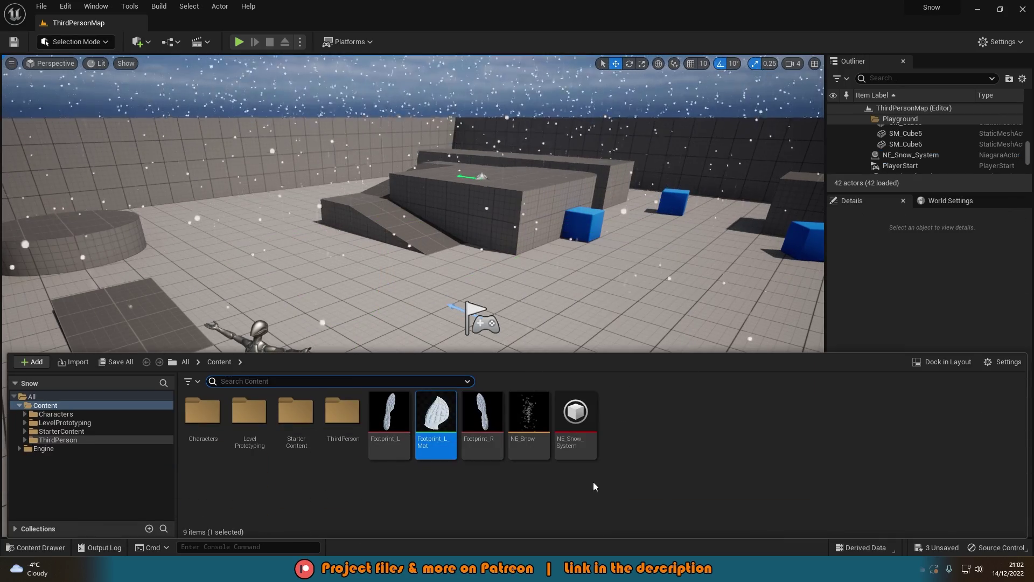
right_click(481, 414)
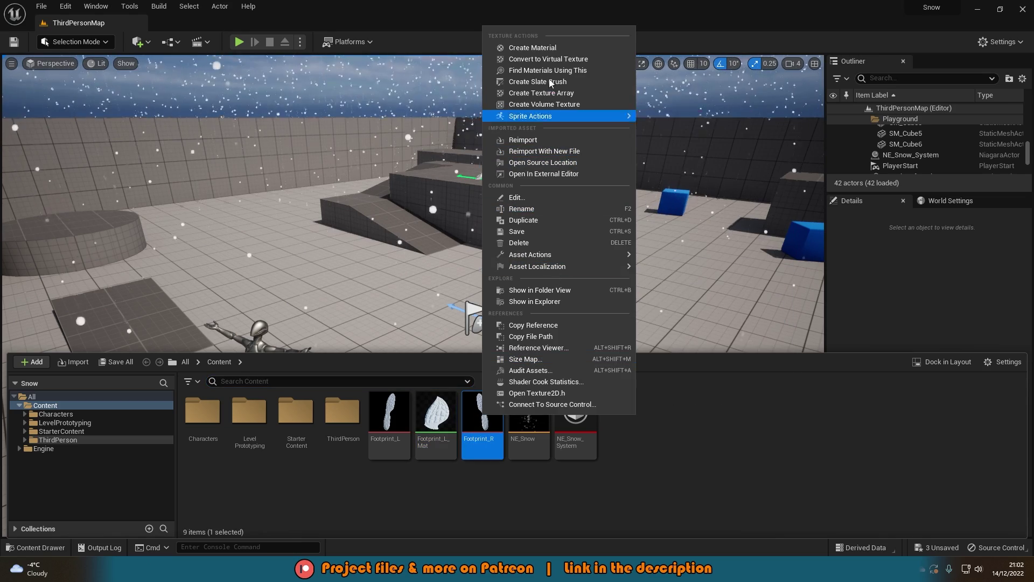
click(544, 47)
key(Return)
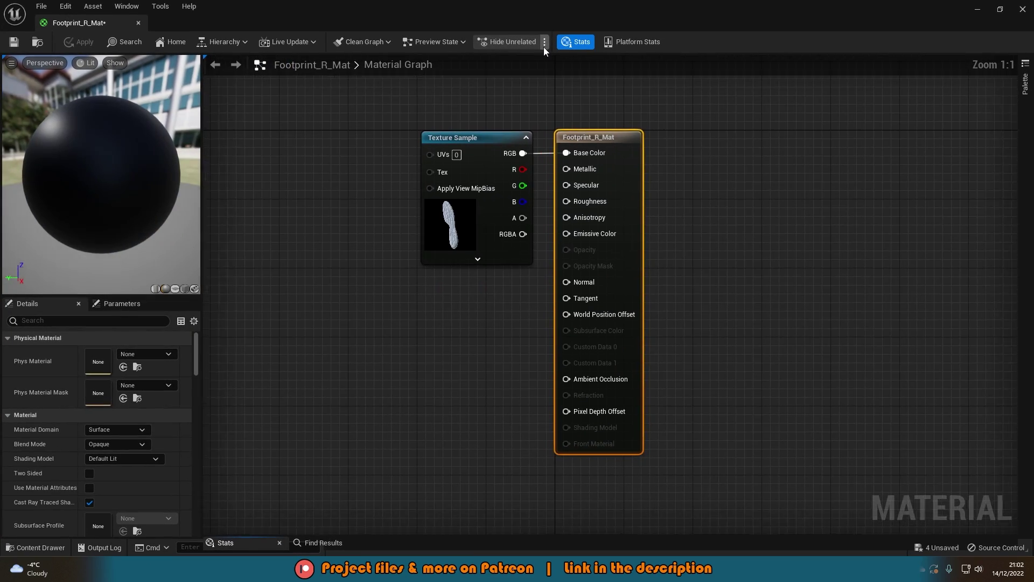
Set Footprint_R_Mat's domain to Deferred Decal and its blend mode to Translucent, and apply, save and close the material.
click(105, 430)
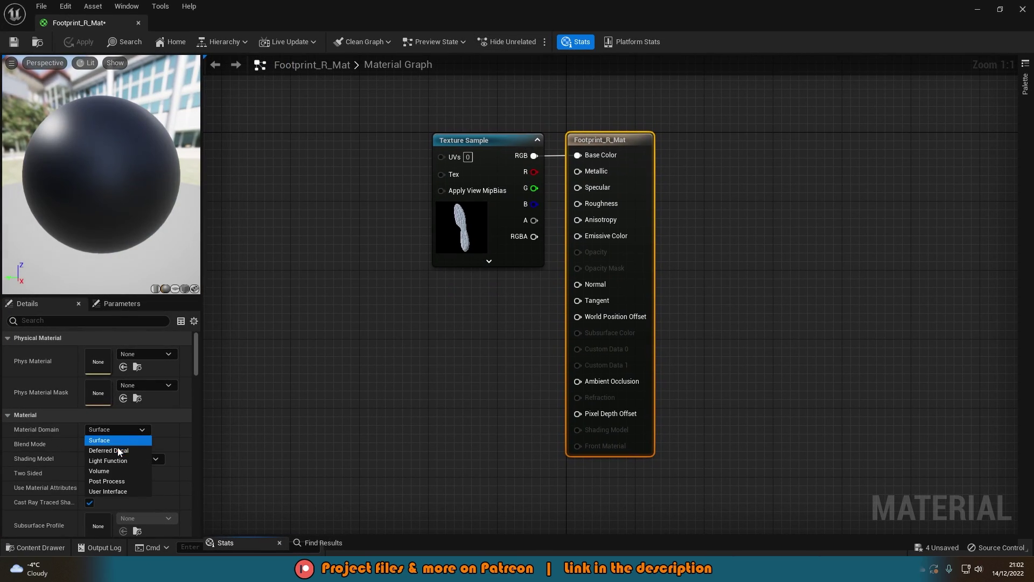
click(117, 451)
click(116, 444)
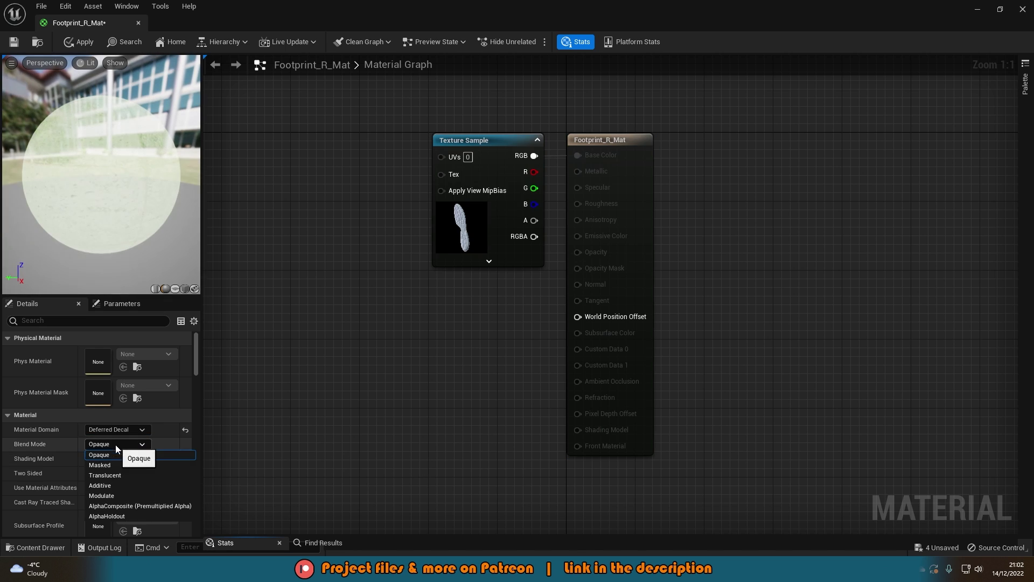
click(105, 476)
click(92, 47)
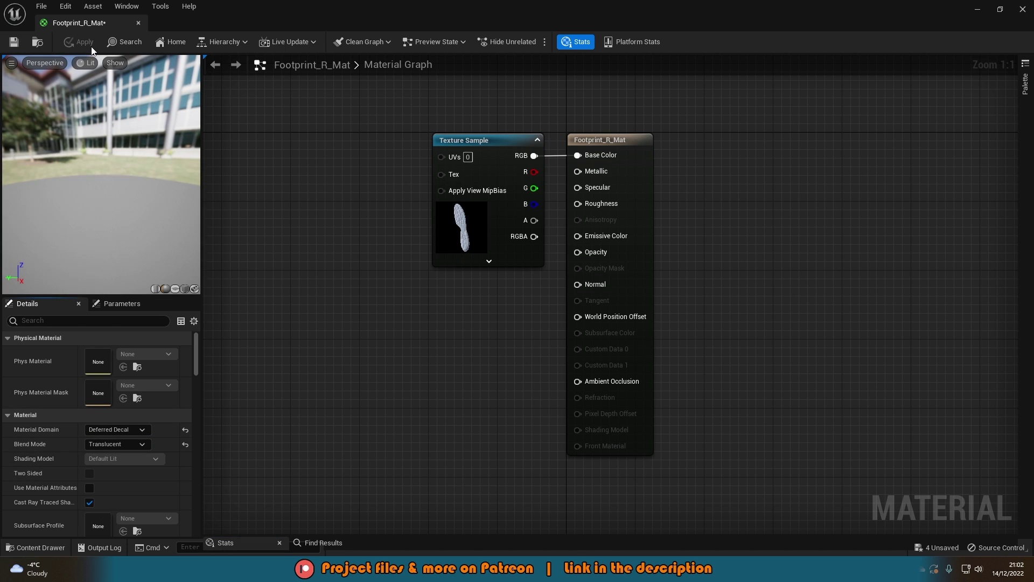
click(17, 41)
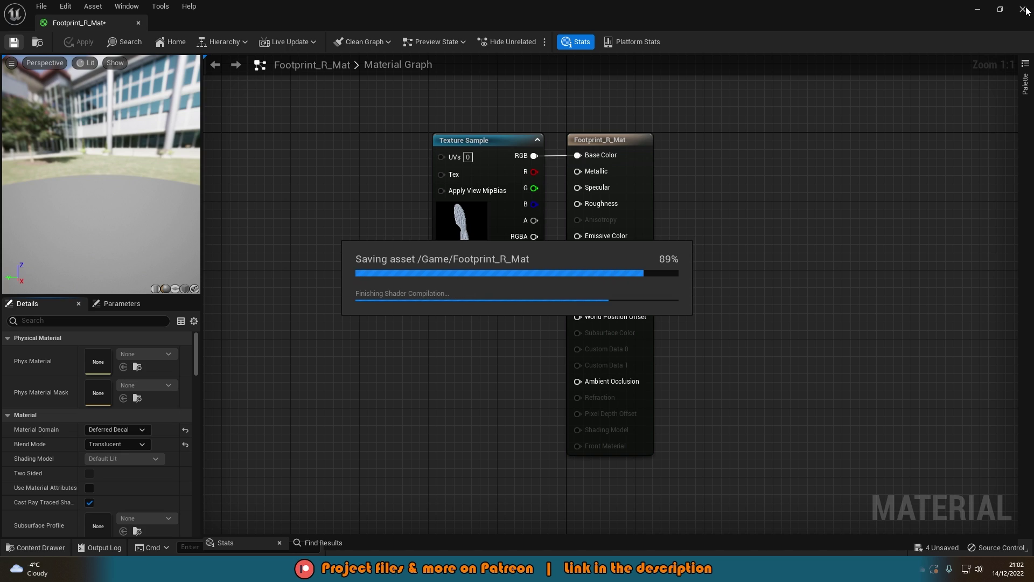
click(1023, 9)
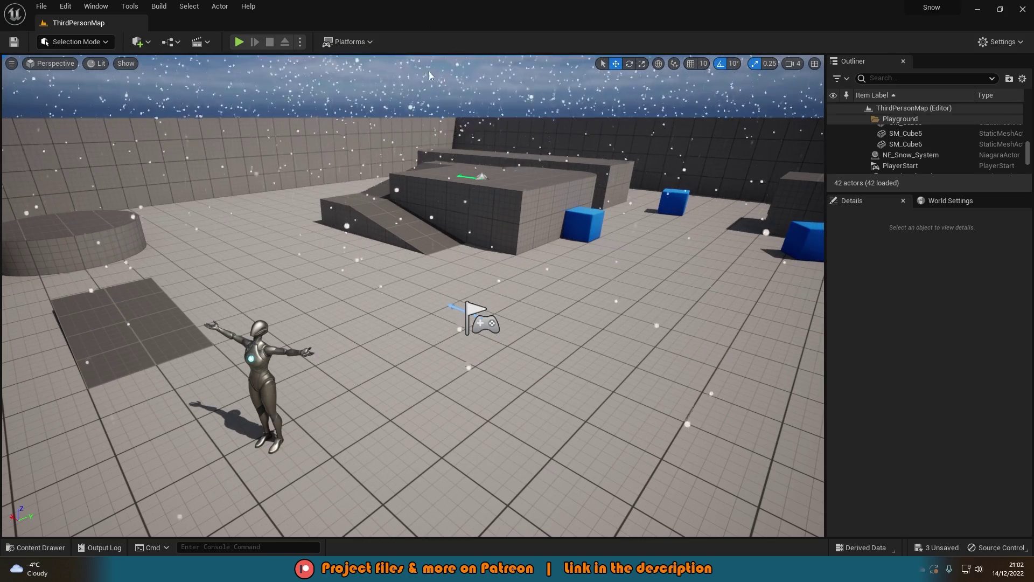
Open the BP_ThirdPersonCharacter blueprint from the ThirdPerson Blueprints folder and show the character's 3D preview.
key(ctrl+space)
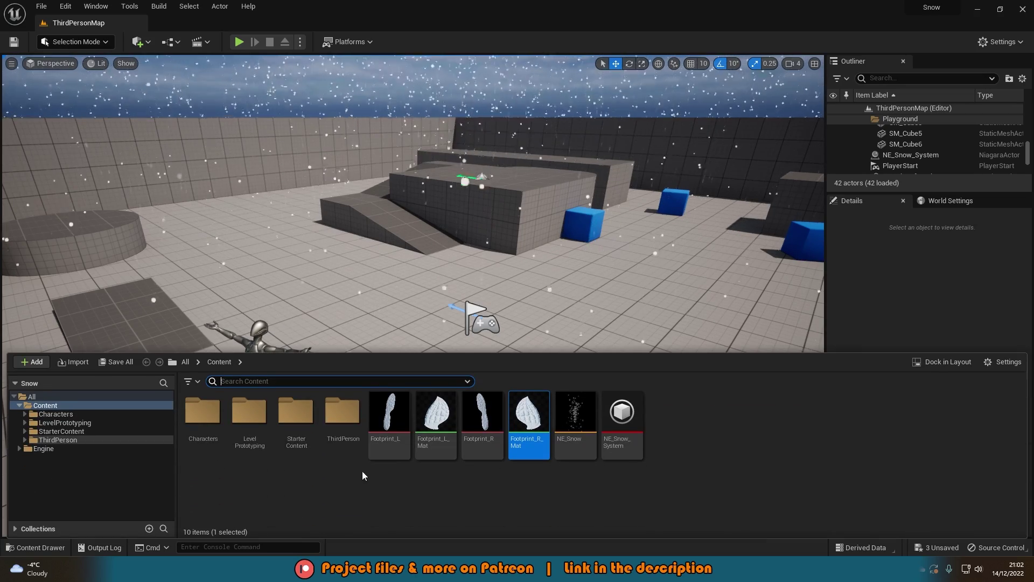
double_click(347, 421)
double_click(204, 419)
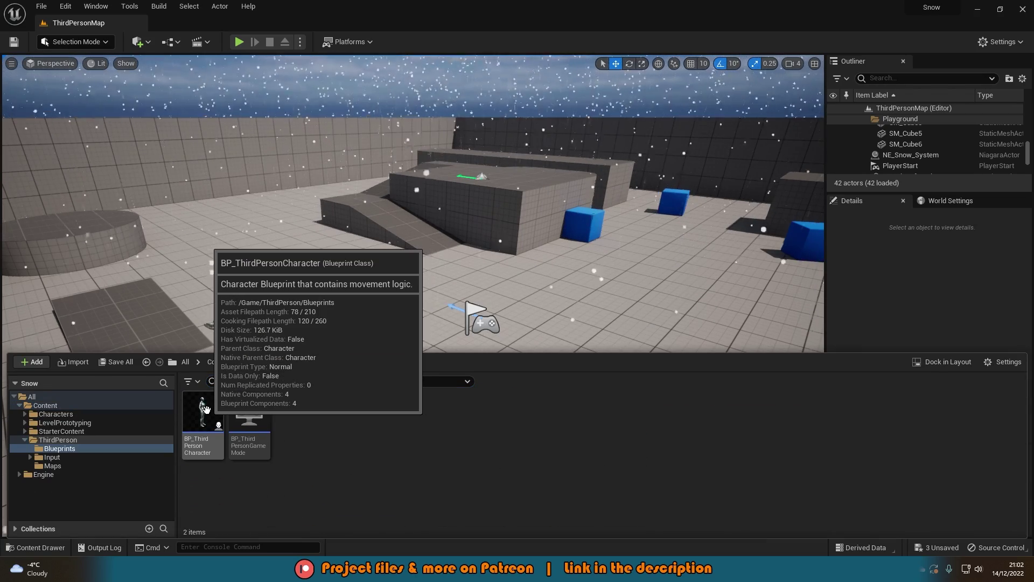
double_click(208, 413)
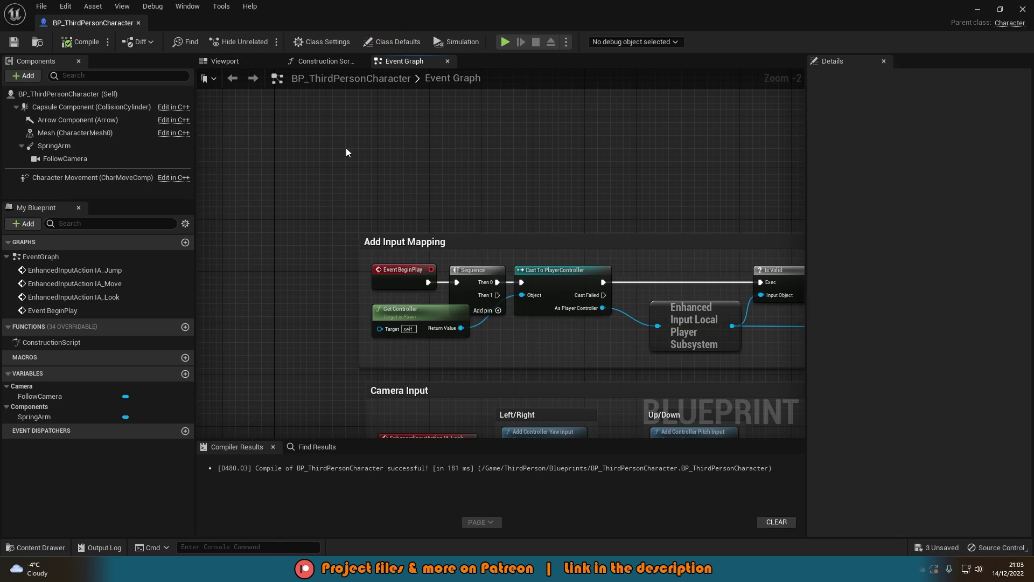
click(221, 64)
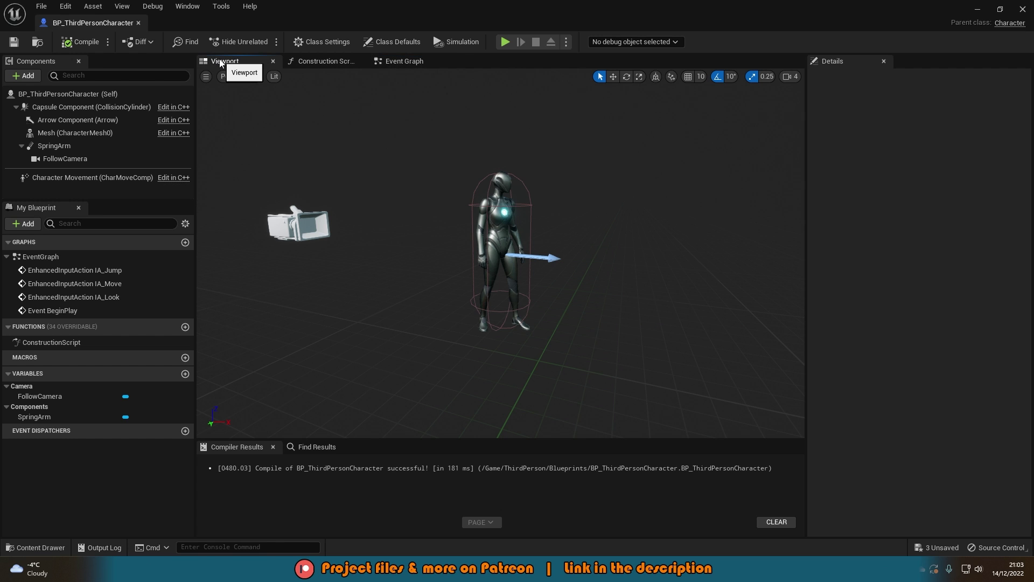
Add a Plane component under the character's Mesh and name it Foot L.
click(76, 133)
click(30, 75)
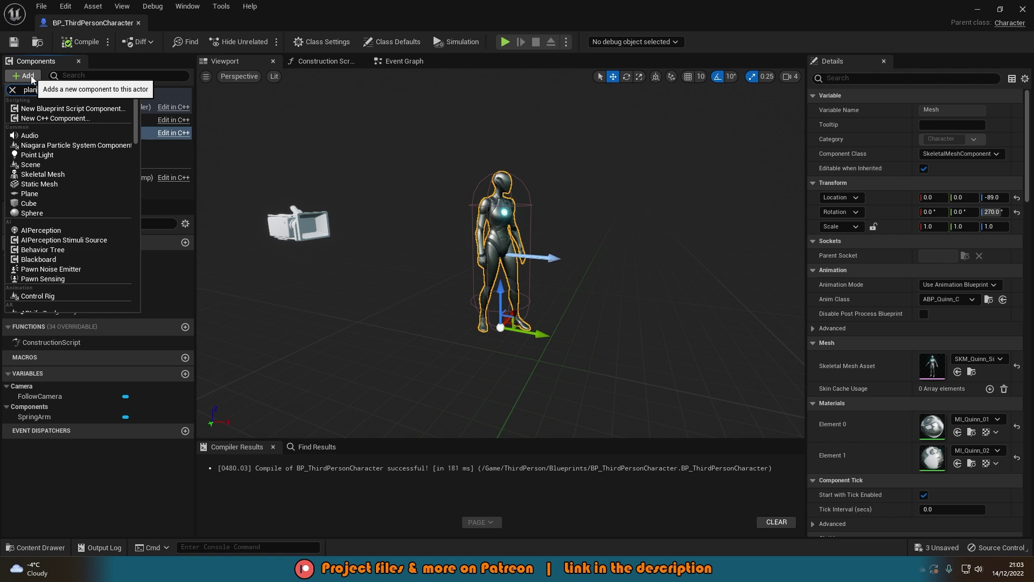
text(plan)
click(30, 109)
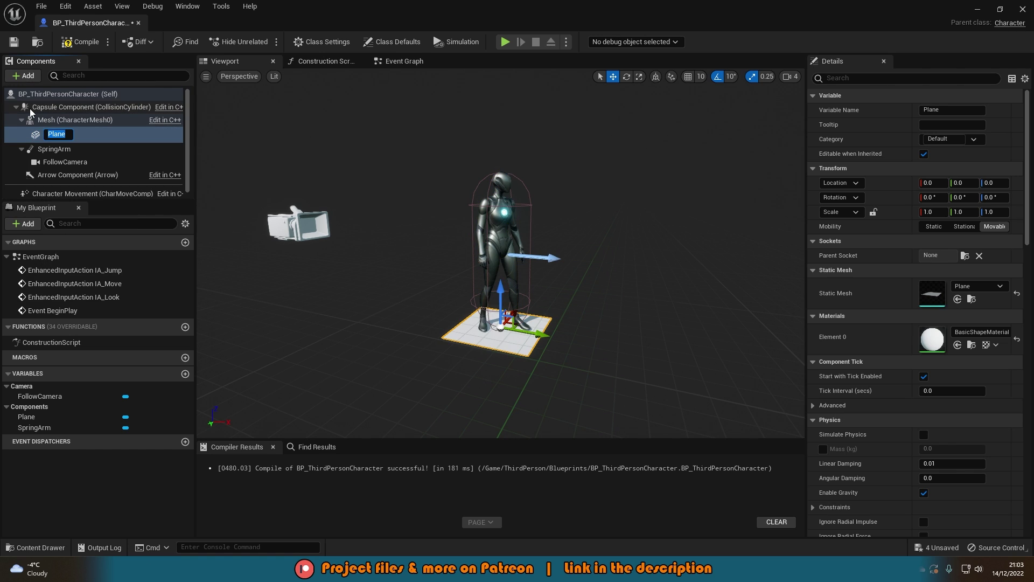
text(Foot L)
key(Return)
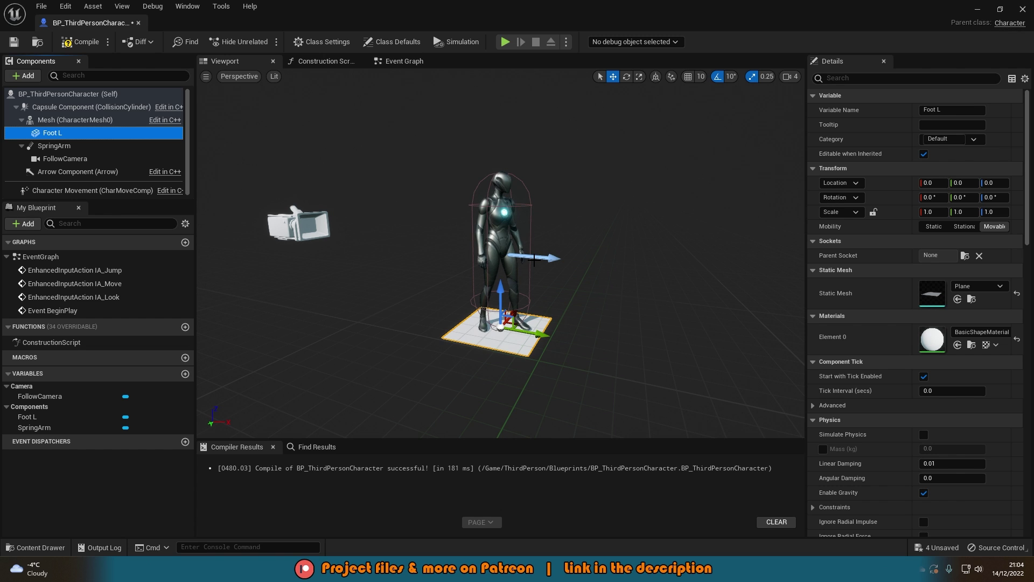
Set the Foot L plane's parent socket to the foot_l bone.
key(f)
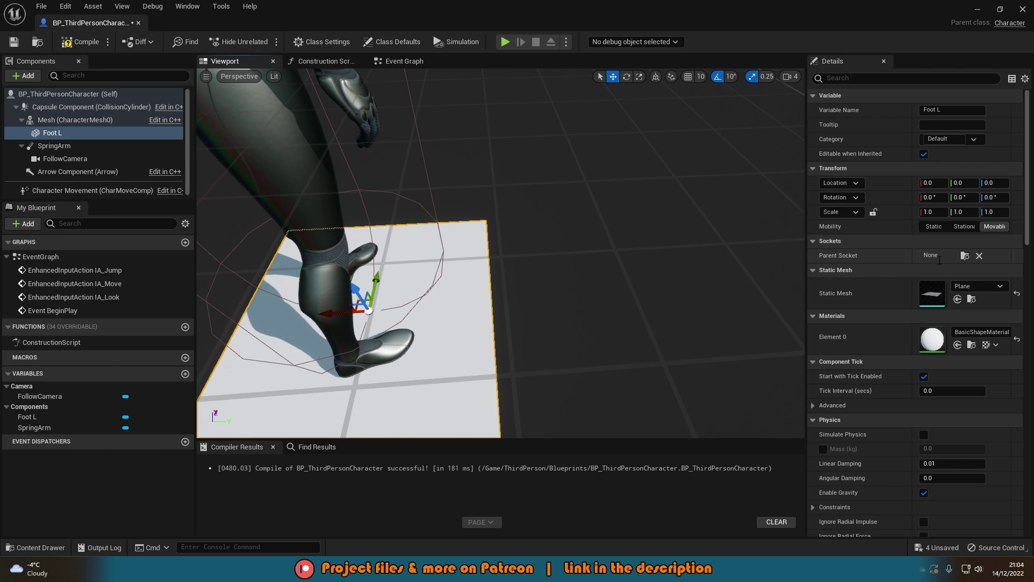
click(965, 256)
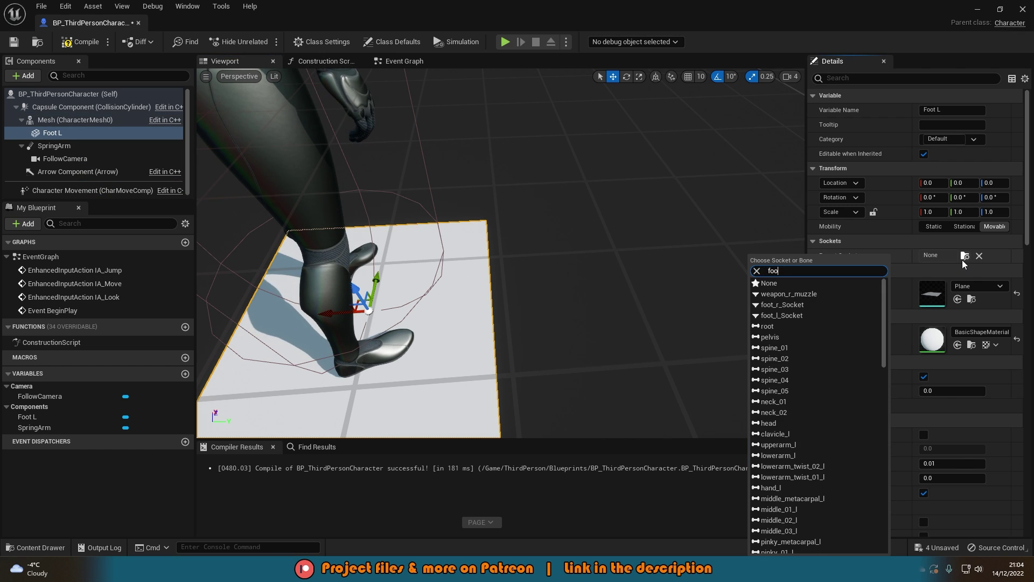
text(foo)
click(820, 317)
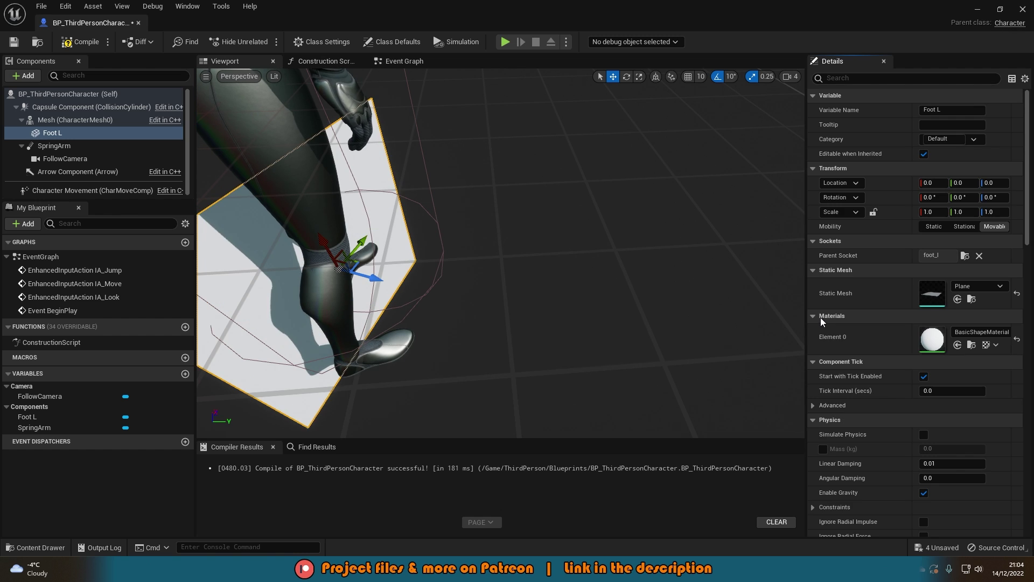
Rotate the Foot L plane so it lies flat under the character, with a Y rotation of about -90°.
alt+drag(340, 276, 395, 309)
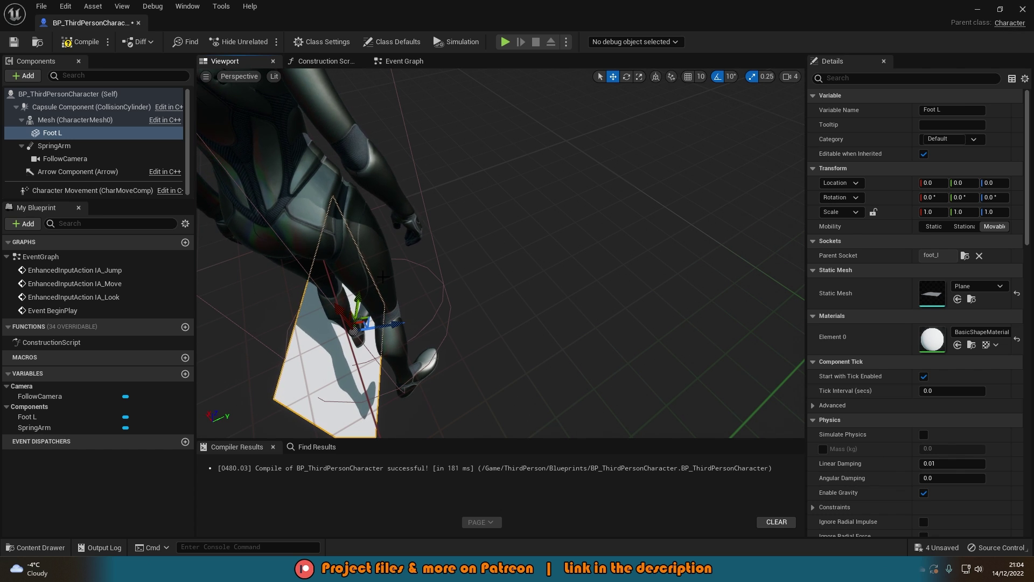
right_drag(382, 277, 420, 302)
key(e)
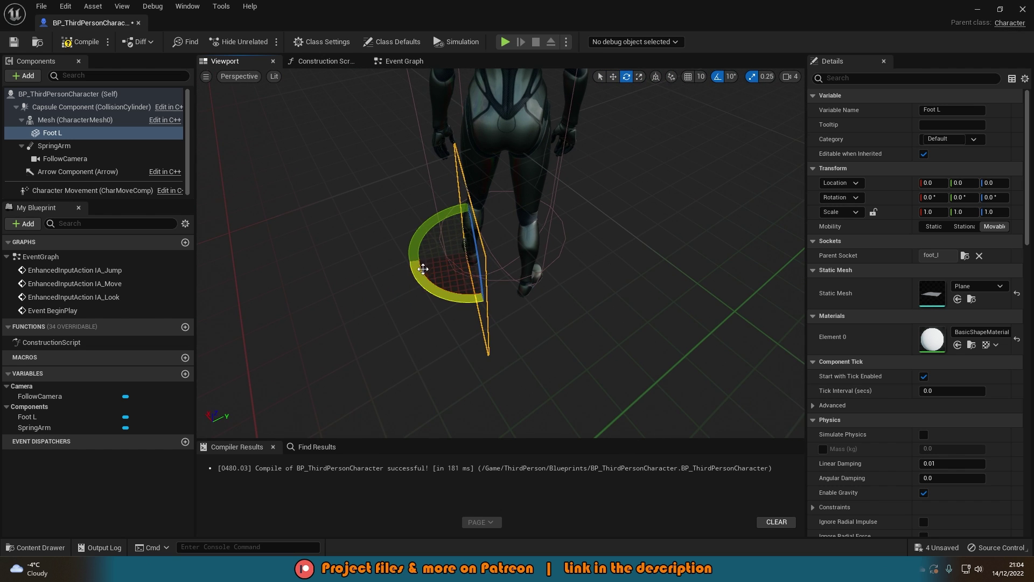
mouse_move(424, 236)
mouse_down()
mouse_move(436, 234)
mouse_move(404, 231)
mouse_up()
key(w)
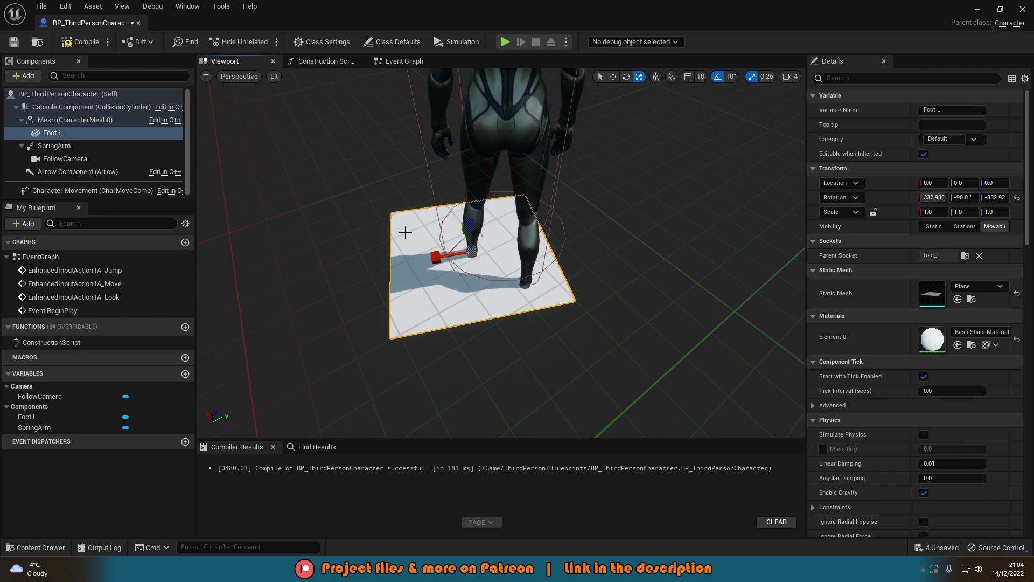
Turn off rotation and scale snapping, and shrink Foot L to about 0.22 by 0.41, moving it beneath the left foot.
right_drag(404, 231, 474, 210)
click(717, 76)
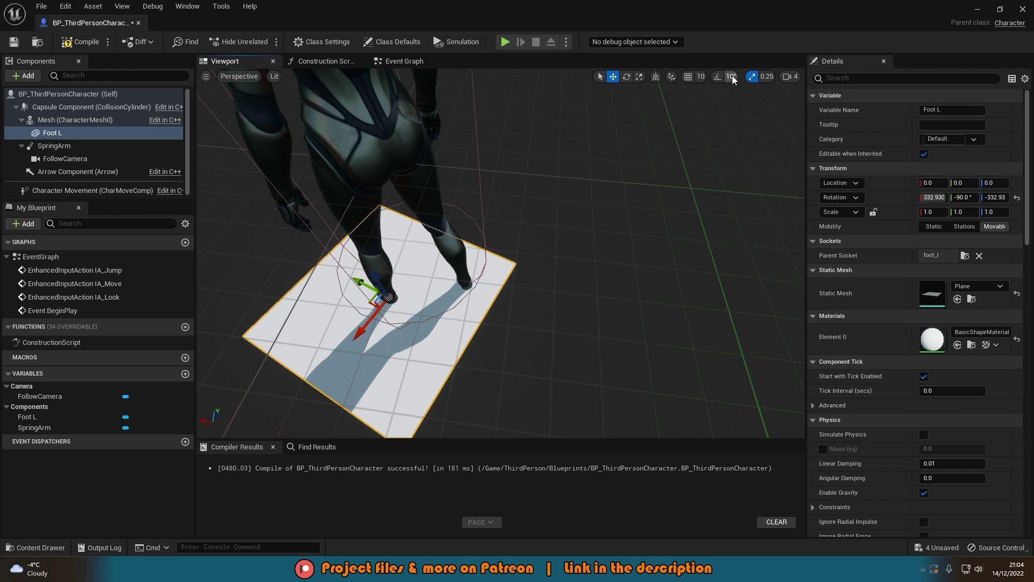
click(747, 76)
right_drag(538, 216, 512, 226)
key(e)
key(r)
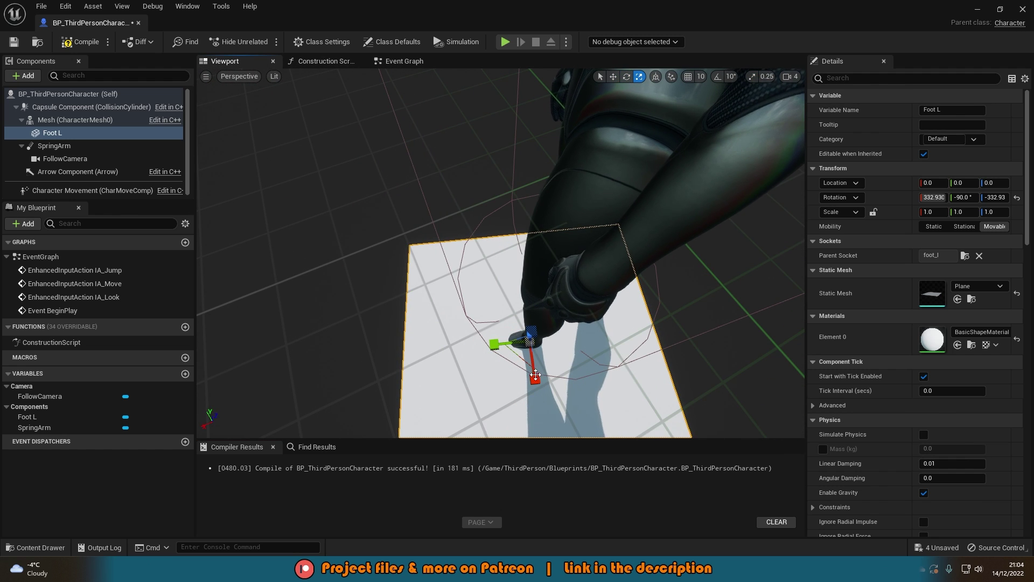
drag(533, 379, 530, 338)
key(w)
right_drag(530, 281, 528, 315)
drag(502, 254, 494, 259)
right_drag(494, 259, 564, 279)
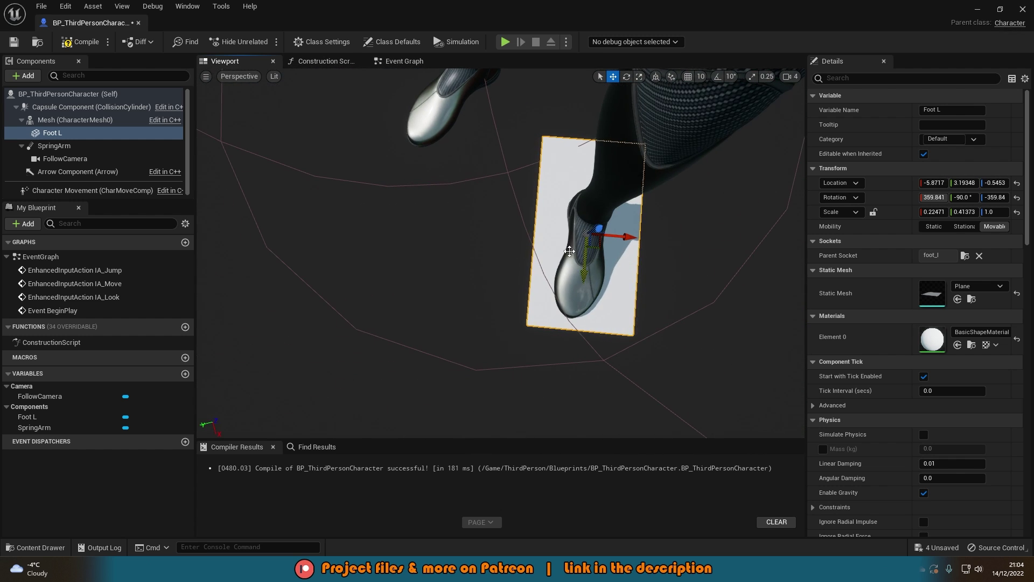
Fine-tune Foot L's rotation and position under the left foot, and scale it down to about 0.16 by 0.32.
key(e)
drag(563, 279, 577, 281)
key(r)
drag(612, 242, 624, 242)
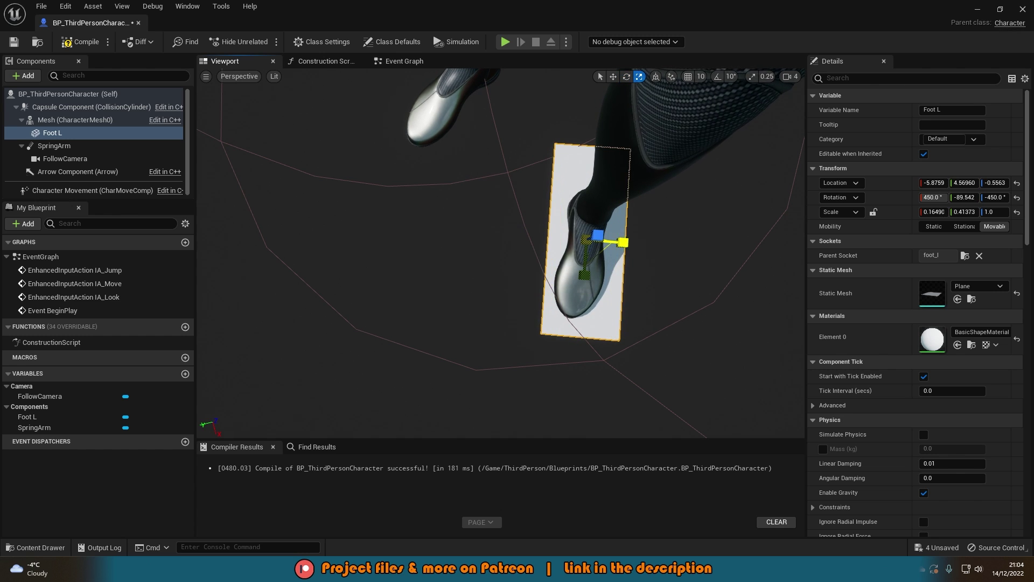
drag(588, 275, 588, 288)
key(w)
right_drag(588, 288, 717, 208)
right_drag(507, 248, 474, 268)
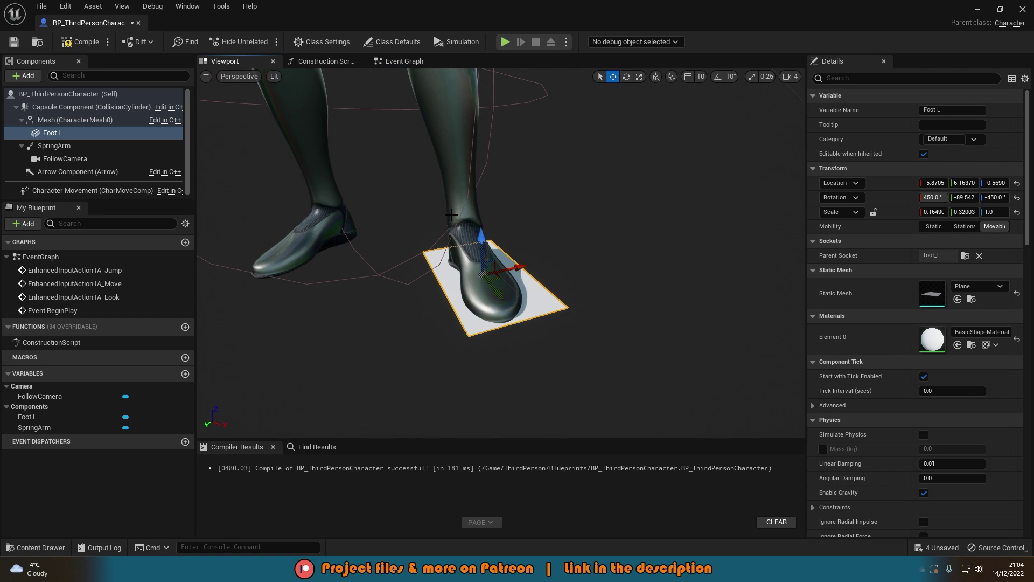
right_drag(451, 215, 501, 228)
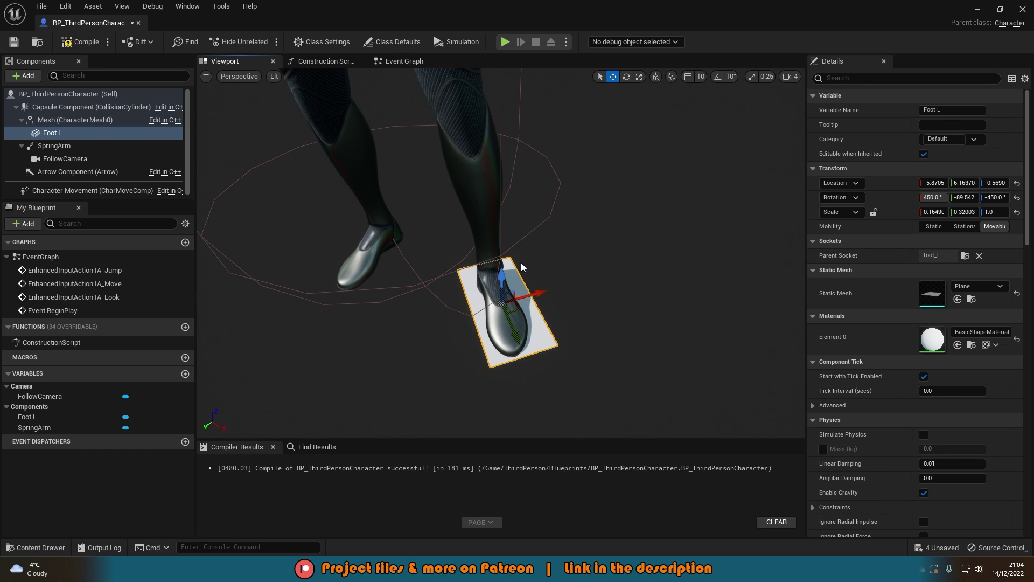
Enable Hidden in Game for the Foot L plane.
click(874, 78)
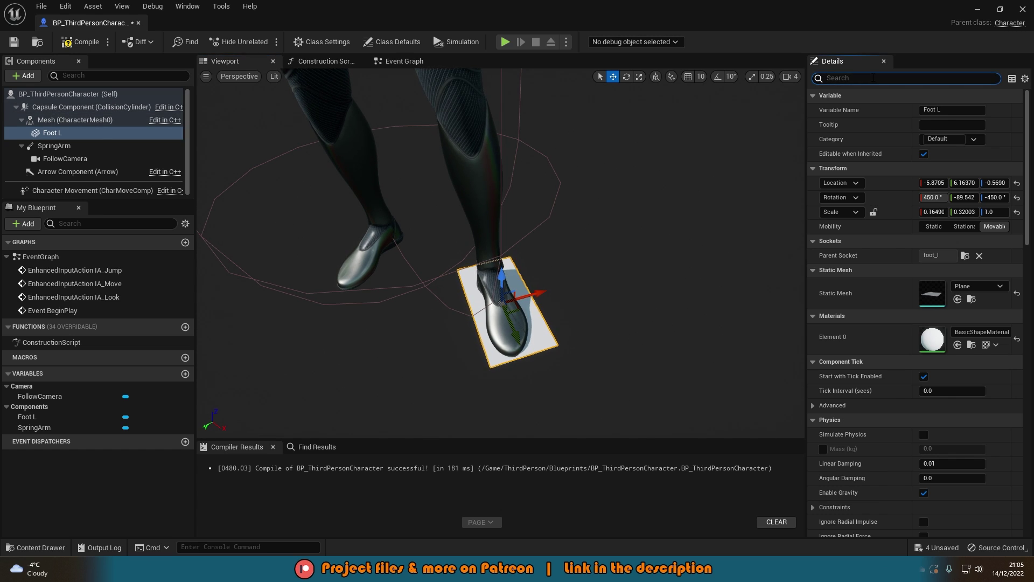
text(hidde)
click(924, 212)
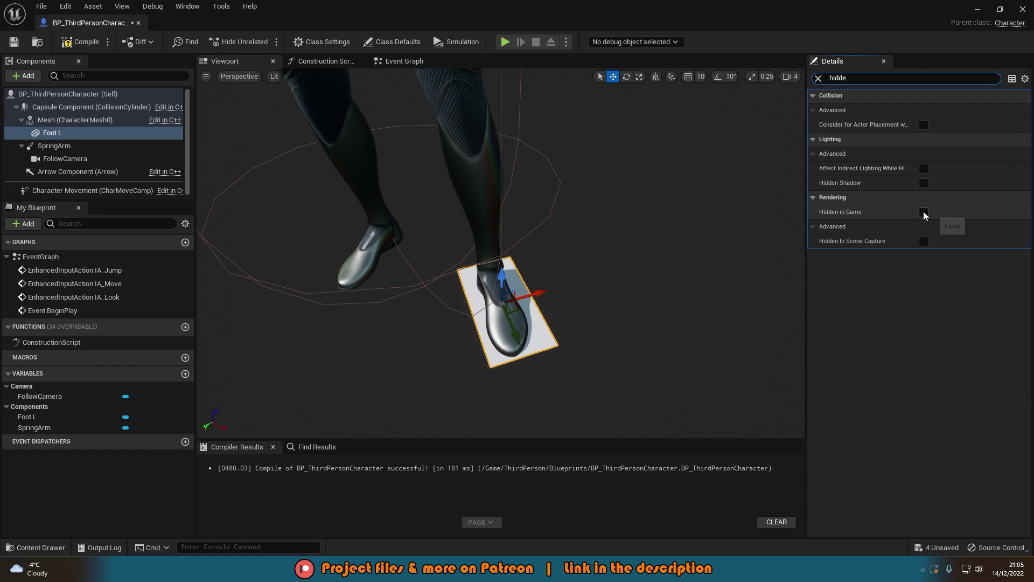
click(819, 78)
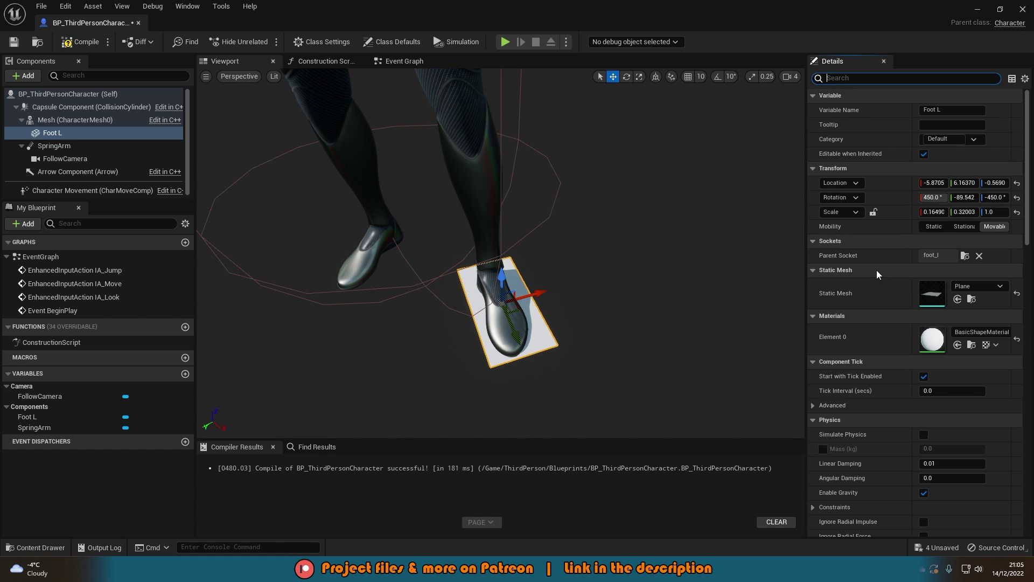
Set the Foot L plane's collision preset to NoCollision.
scroll(877, 270, down, 10)
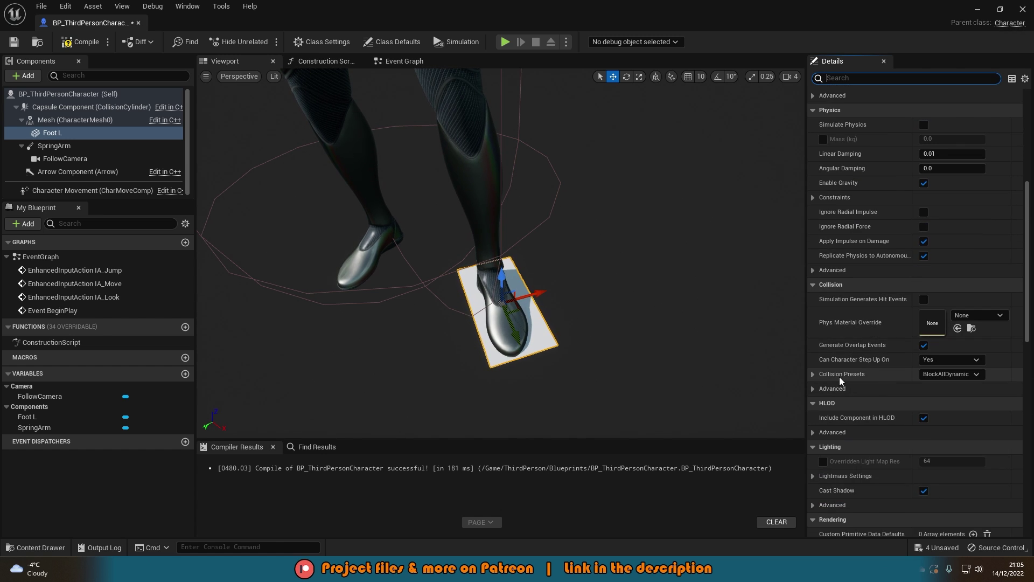
click(946, 374)
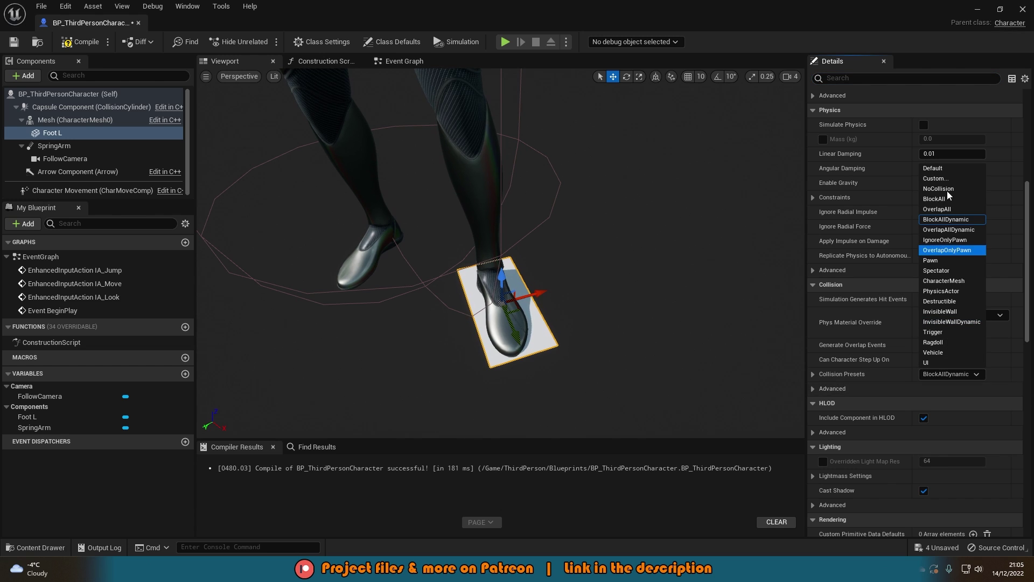
click(948, 181)
scroll(861, 237, up, 1)
scroll(861, 237, up, 10)
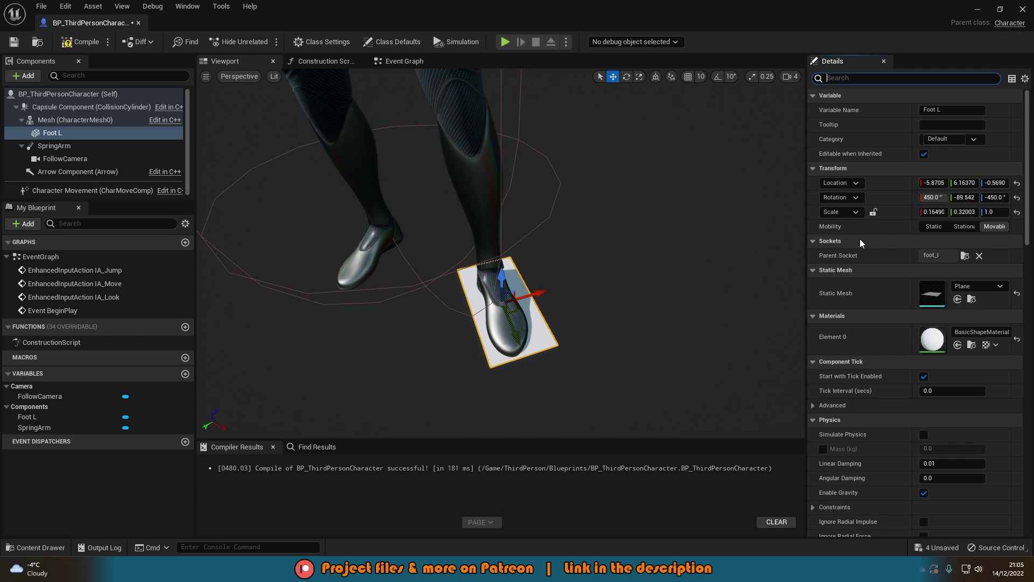
Duplicate the Foot L plane component.
click(112, 133)
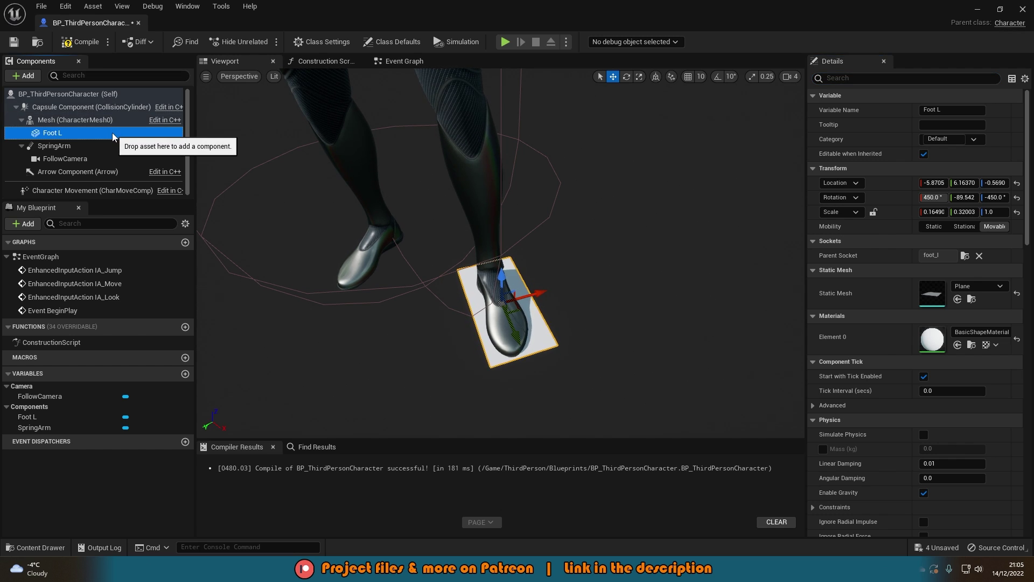
key(ctrl+d)
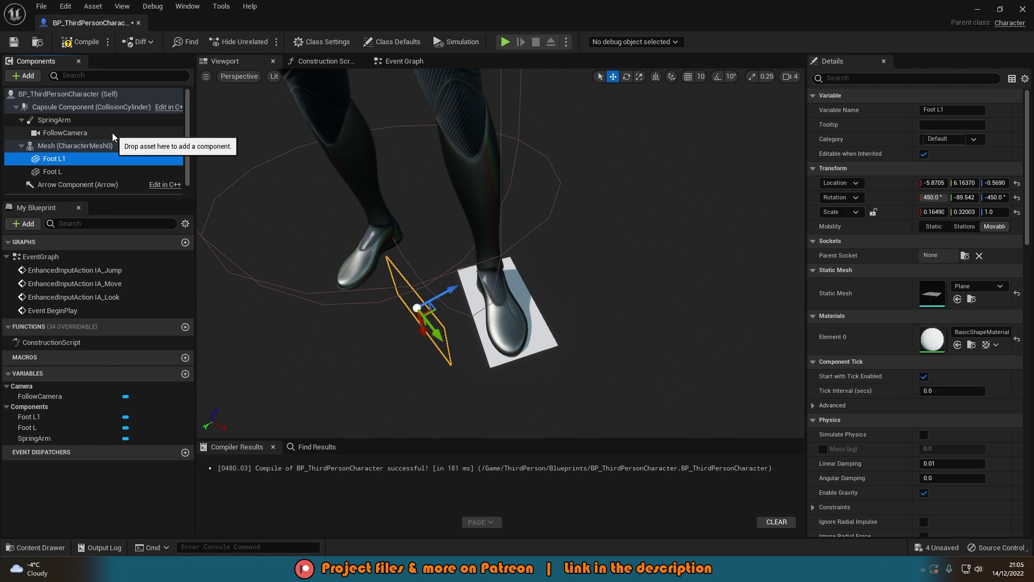
Rename the duplicated foot plane component as Foot R.
key(F2)
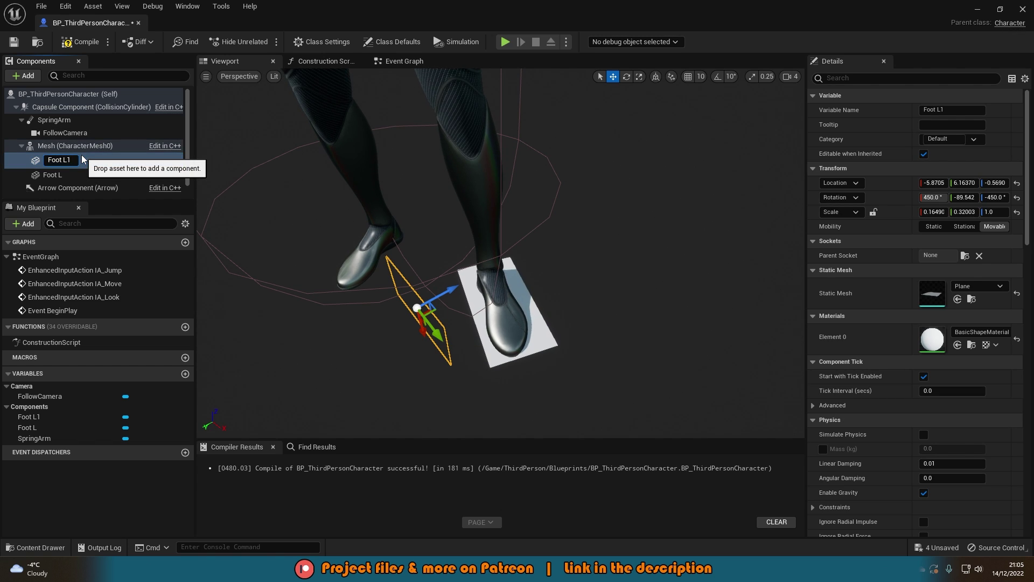
text(R)
key(Return)
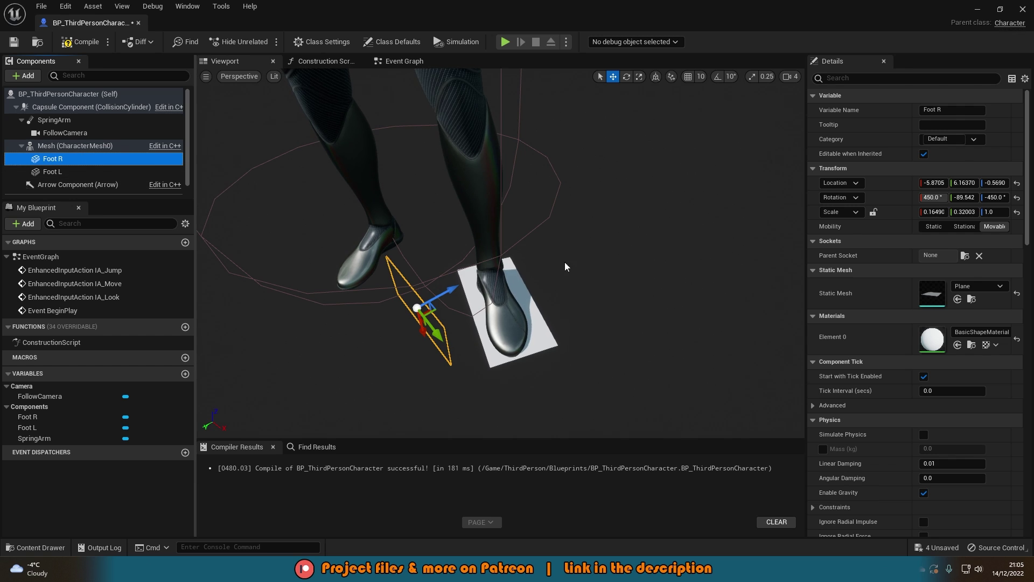
Reset Foot R's location to its default and attach it to the foot_r bone as its parent socket.
click(1017, 183)
click(965, 255)
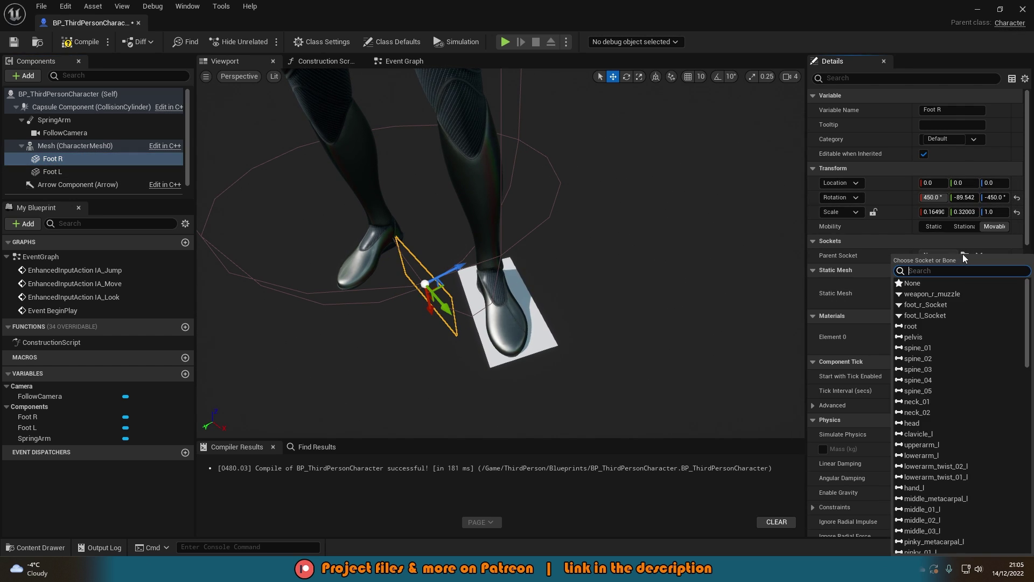
text(foot)
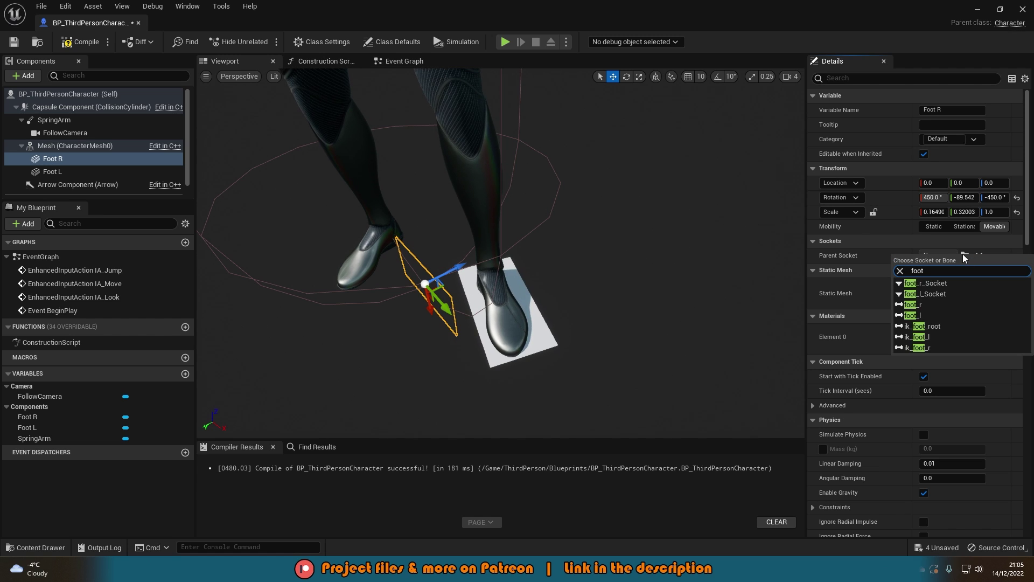
click(933, 306)
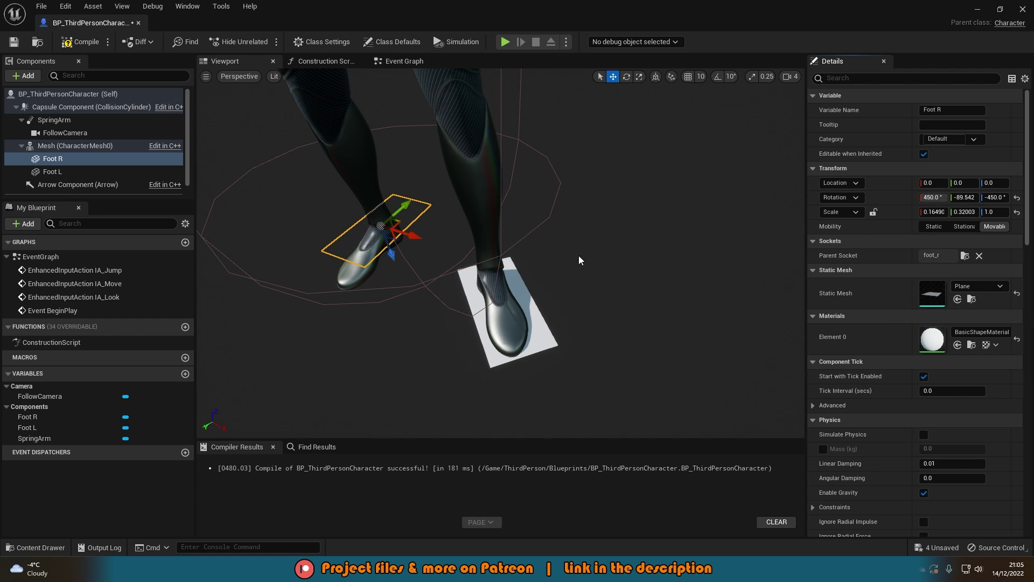
key(f)
mouse_move(478, 248)
right_down()
mouse_move(415, 198)
mouse_move(478, 247)
right_up()
key(e)
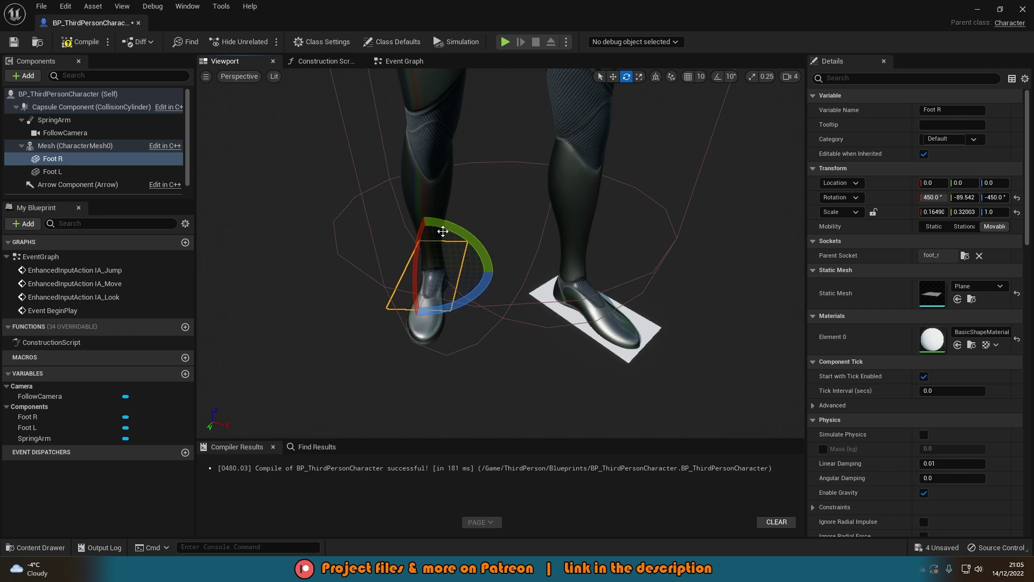
drag(443, 231, 381, 290)
drag(488, 283, 488, 294)
key(ctrl+z)
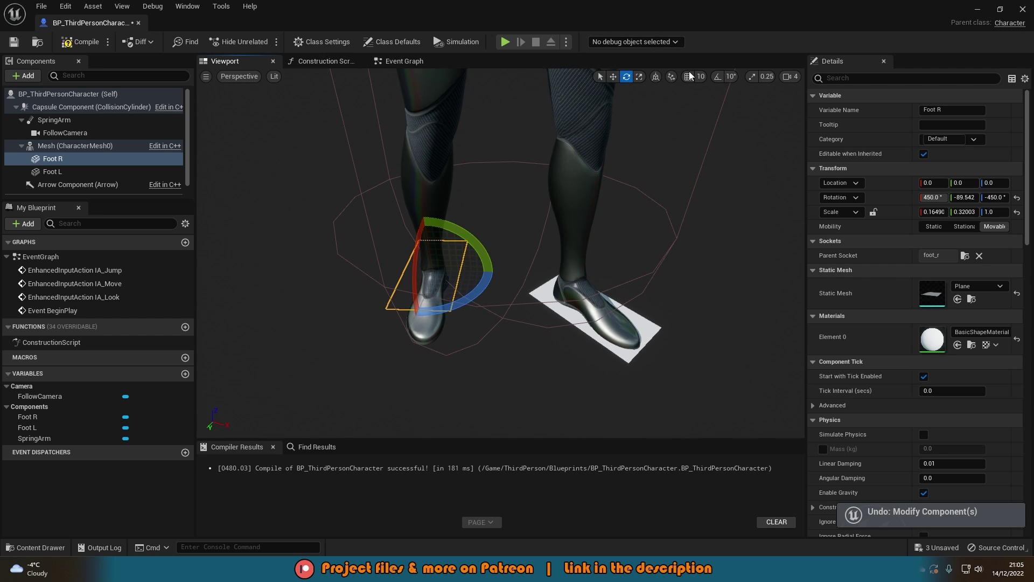
Flip the Foot R plane 180 degrees with rotation snapping and move it under the right foot, at about 8.73, -7.21, 0.06.
click(717, 77)
drag(474, 237, 490, 252)
key(w)
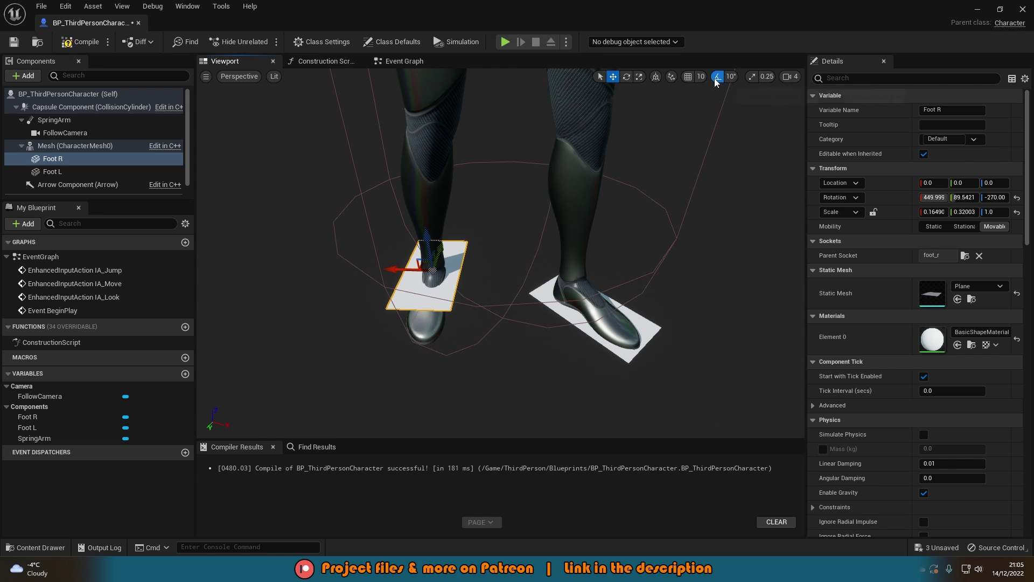
drag(426, 237, 429, 243)
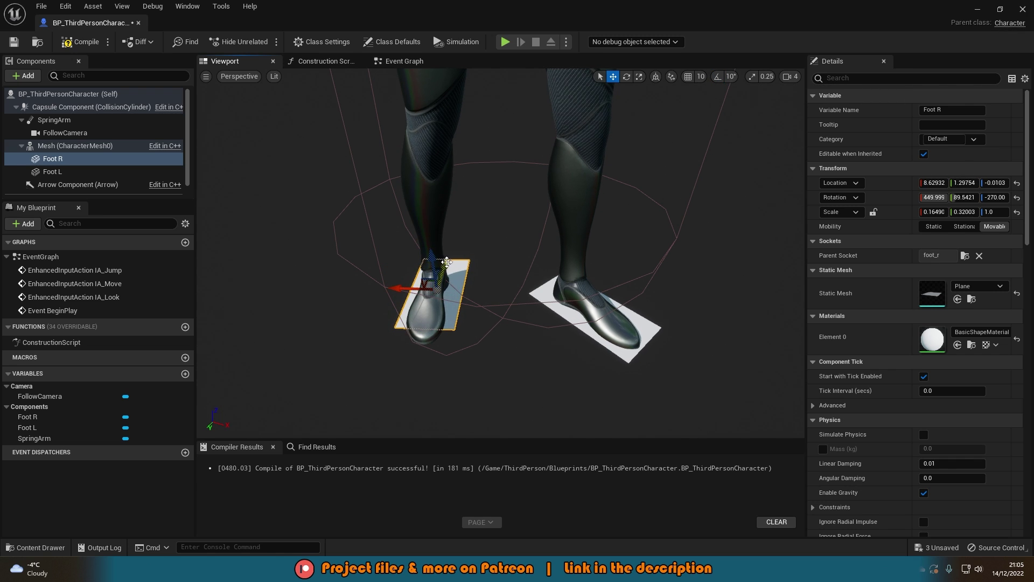
right_drag(445, 275, 479, 323)
drag(443, 315, 445, 307)
Compile and save the BP_ThirdPersonCharacter blueprint, and close its editor.
click(80, 42)
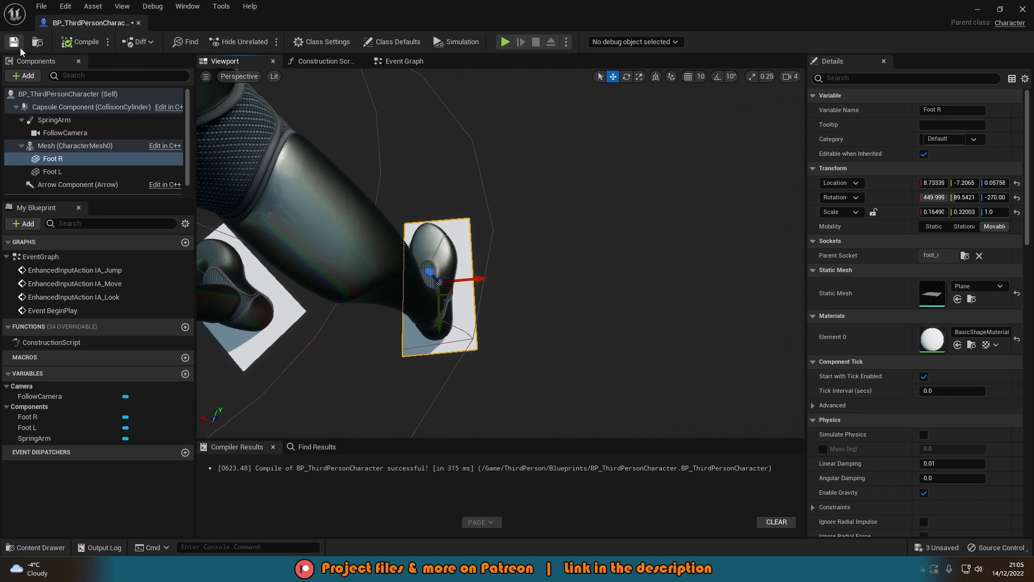
click(14, 42)
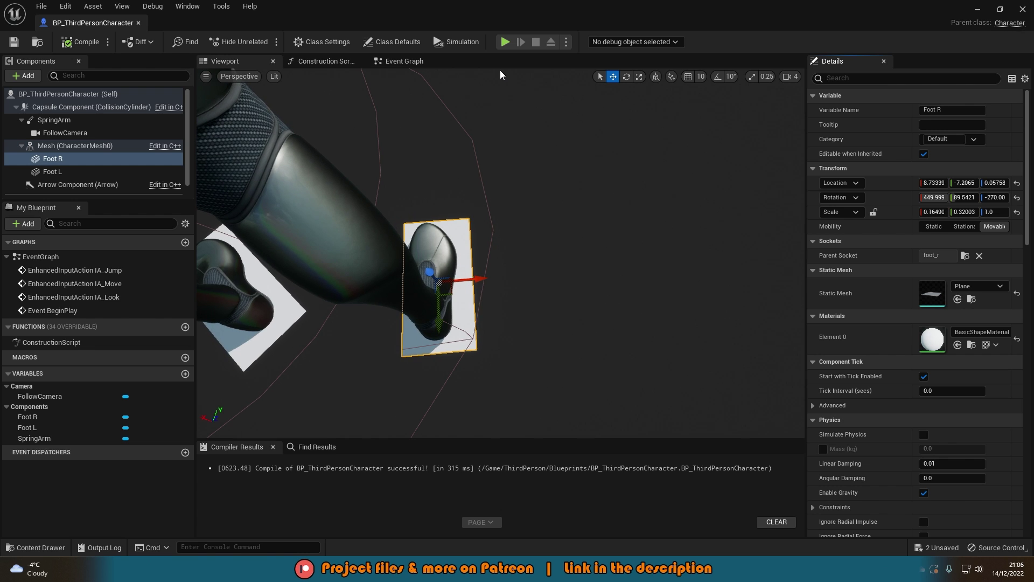
right_drag(523, 158, 524, 158)
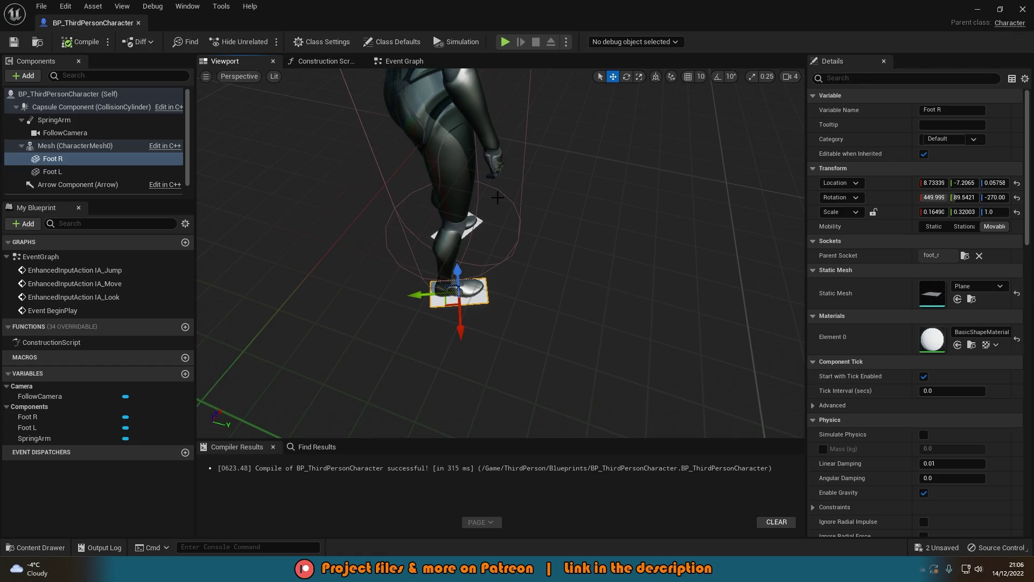
click(1022, 9)
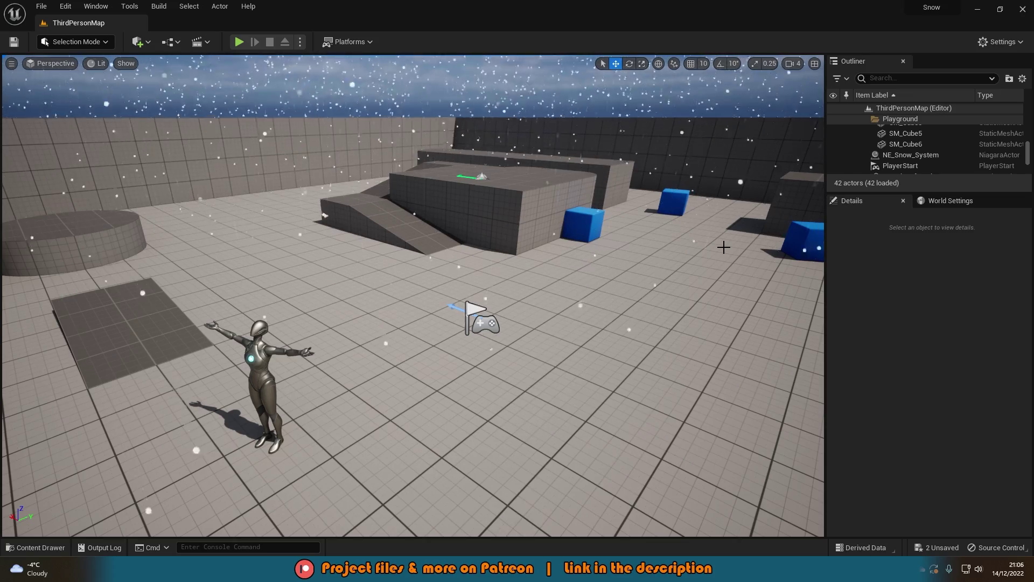
Open the MF_Run_Fwd animation from the Characters/Mannequins/Animations/Quinn content folder.
key(ctrl+space)
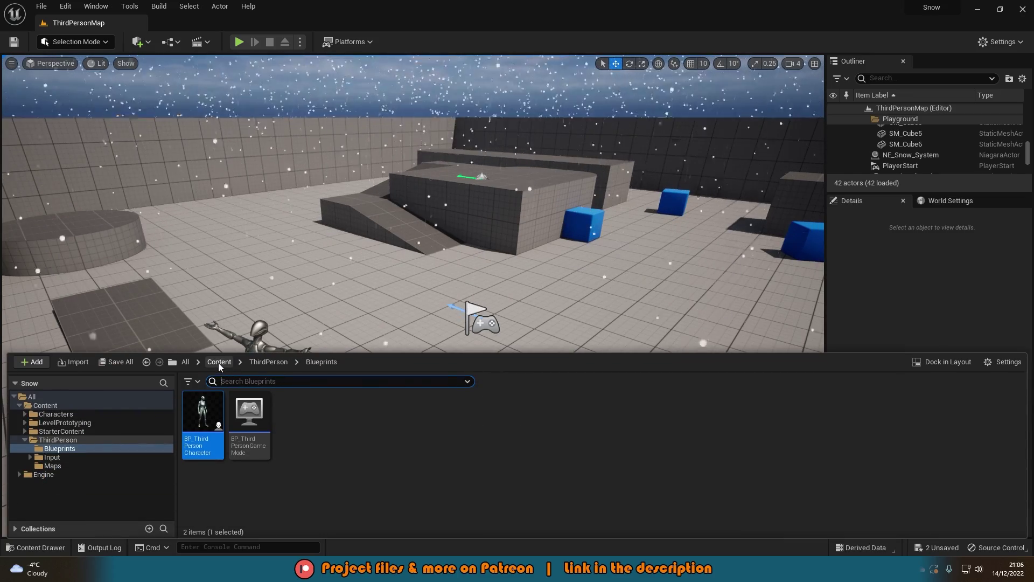
click(219, 362)
double_click(203, 408)
click(243, 414)
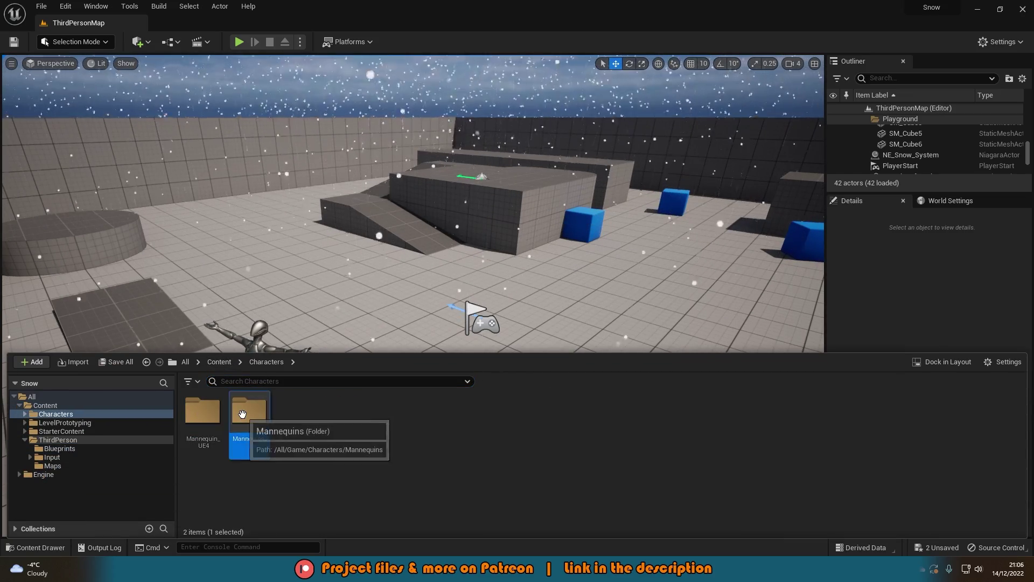
double_click(242, 414)
click(203, 409)
double_click(203, 409)
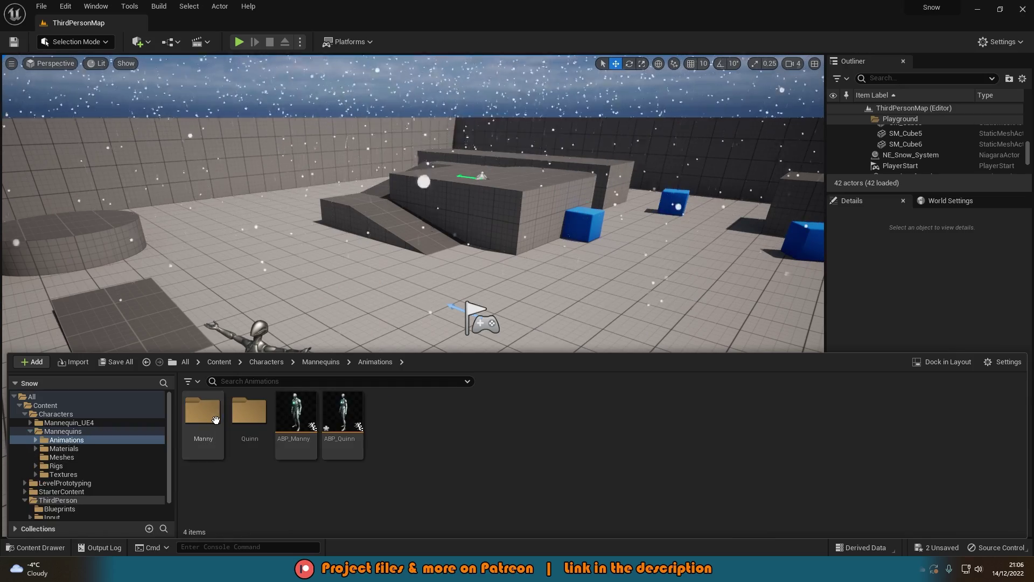
double_click(244, 419)
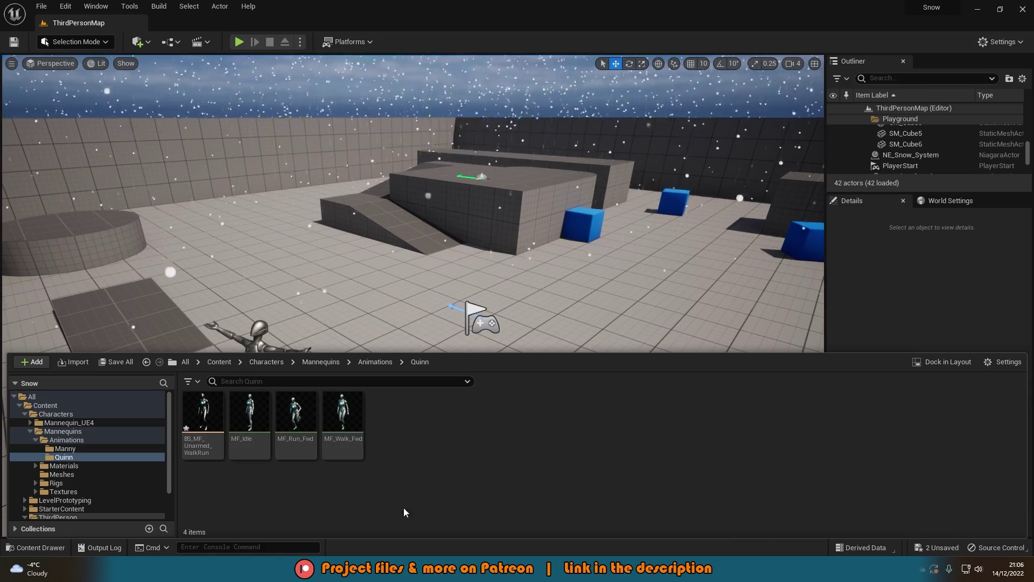
double_click(297, 412)
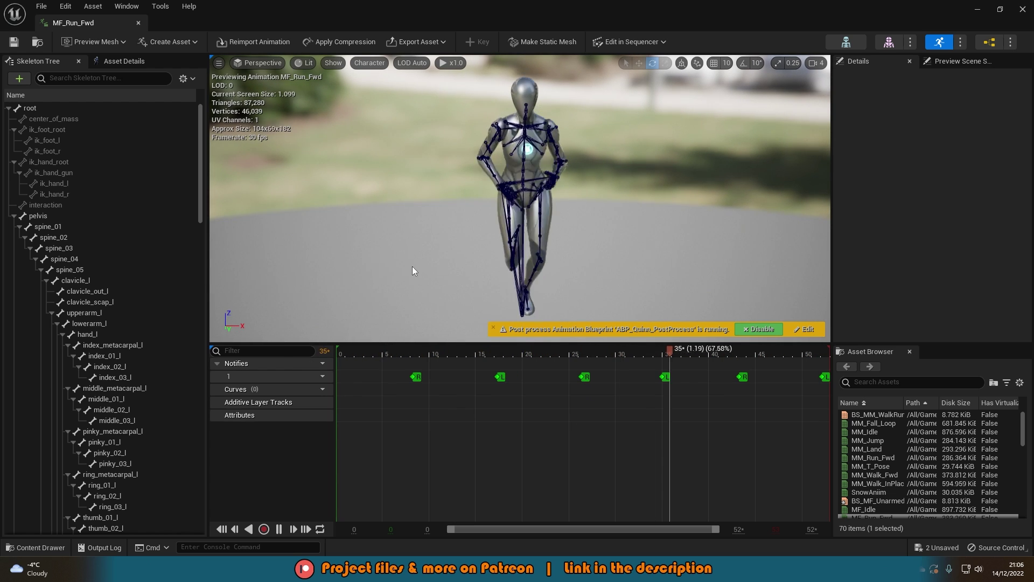
Pause the run animation, show the character from the side, and set the playhead to frame 0.
key(space)
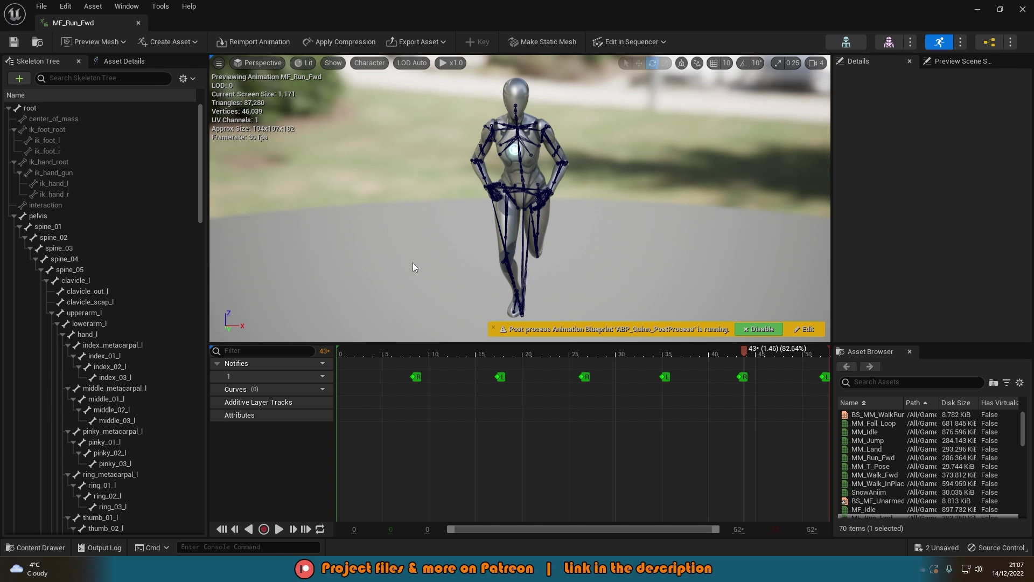
right_drag(509, 254, 602, 313)
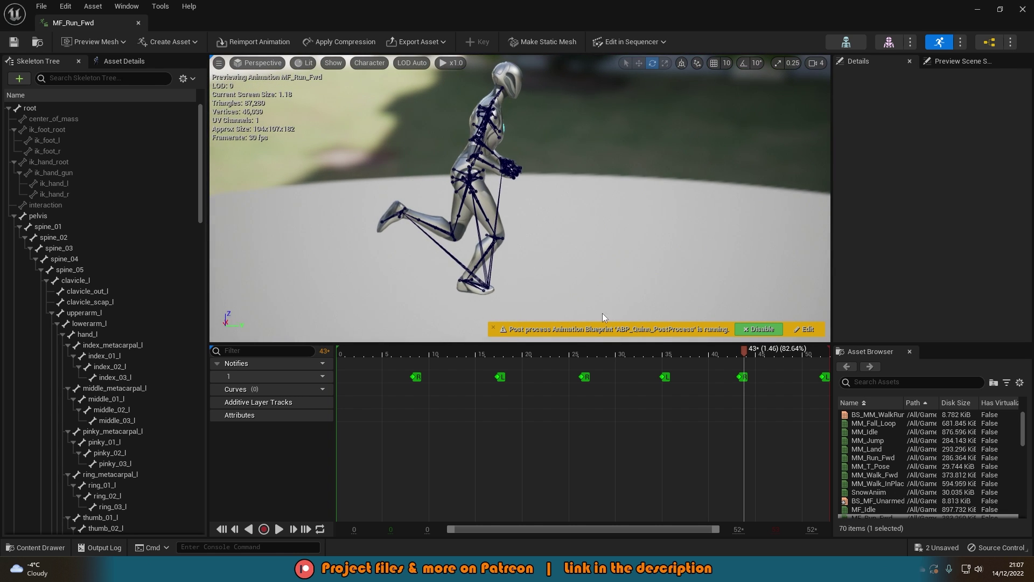
drag(744, 358, 340, 356)
right_drag(415, 265, 385, 243)
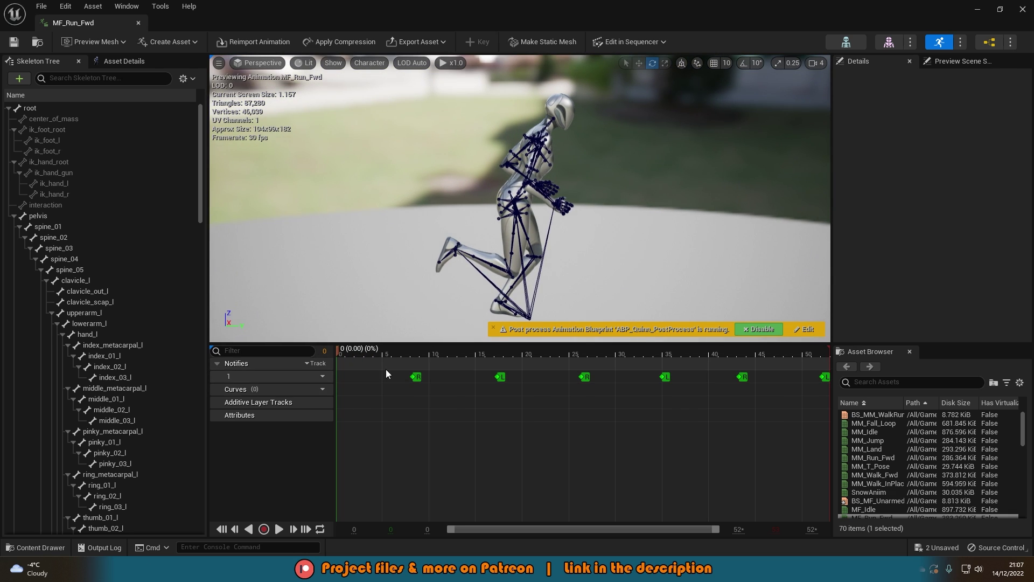
Insert a second notify track in the MF_Run_Fwd animation.
click(322, 376)
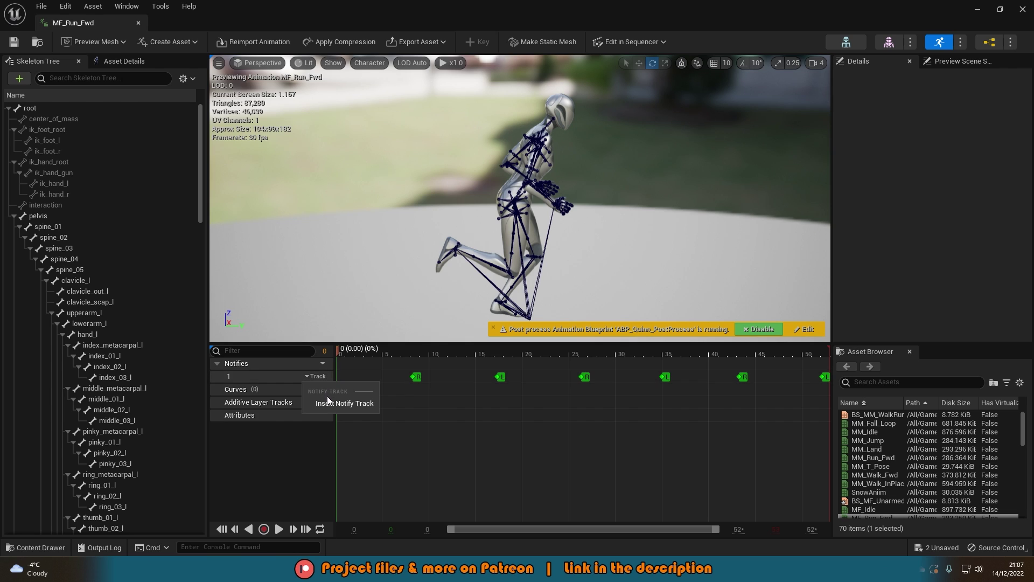
click(328, 404)
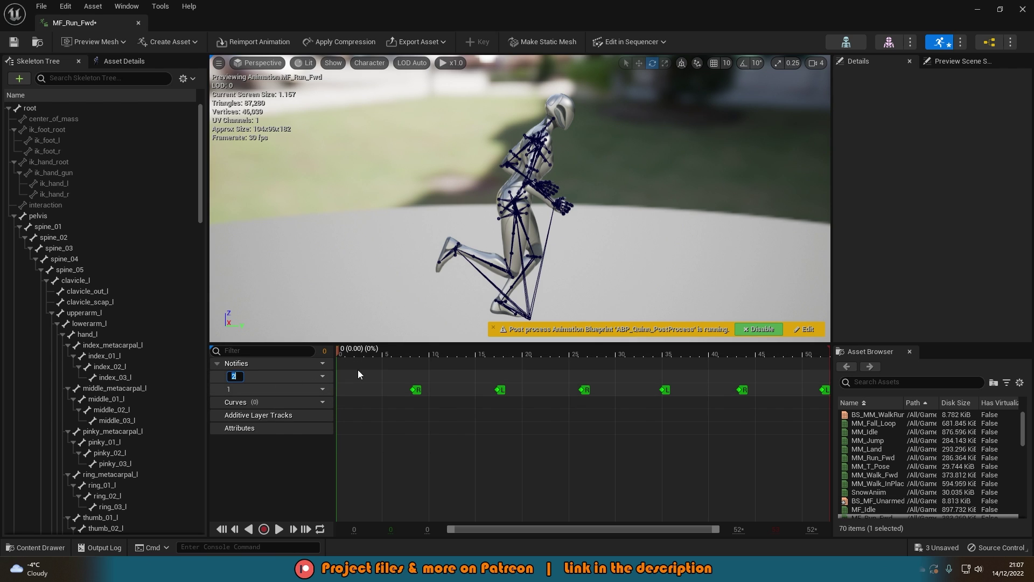